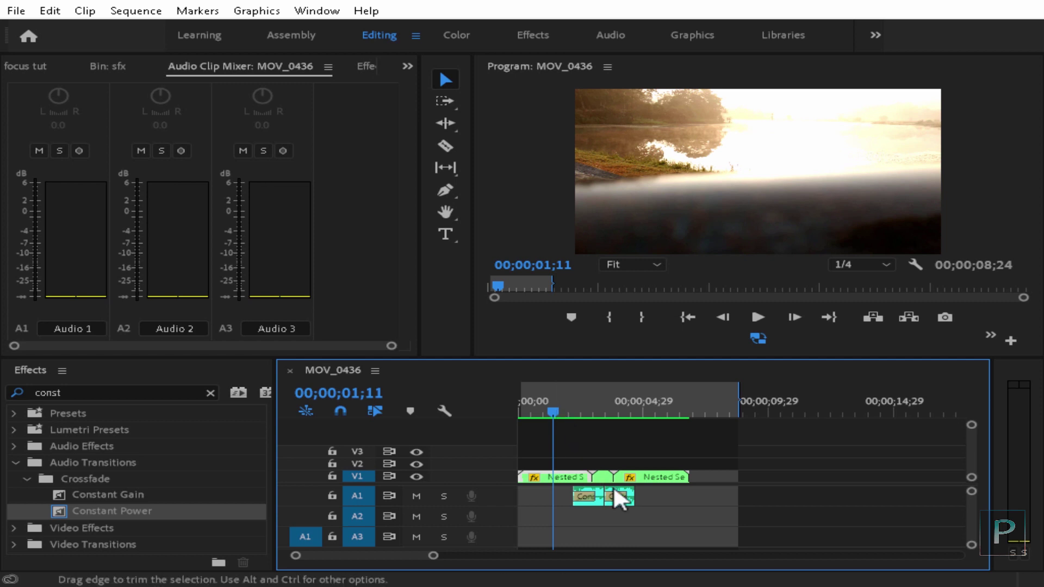
Zoom in on the nested clips, scrub their transition, and mute audio track A1.
{"action": "left_click_drag", "start_coordinate": [434, 556], "coordinate": [395, 555]}
{"action": "left_click", "coordinate": [843, 161]}
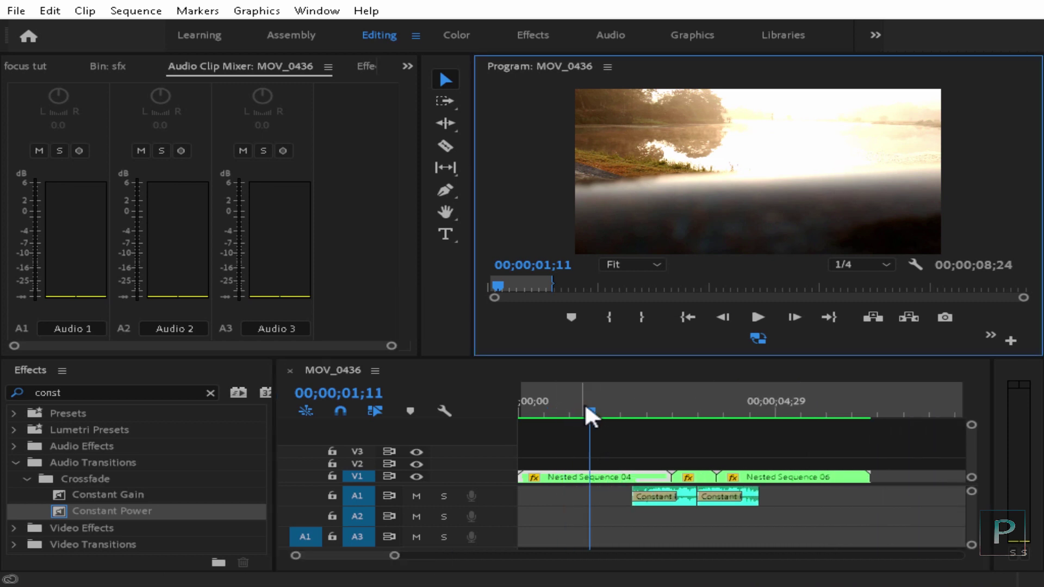
{"action": "left_click_drag", "start_coordinate": [588, 402], "coordinate": [786, 454]}
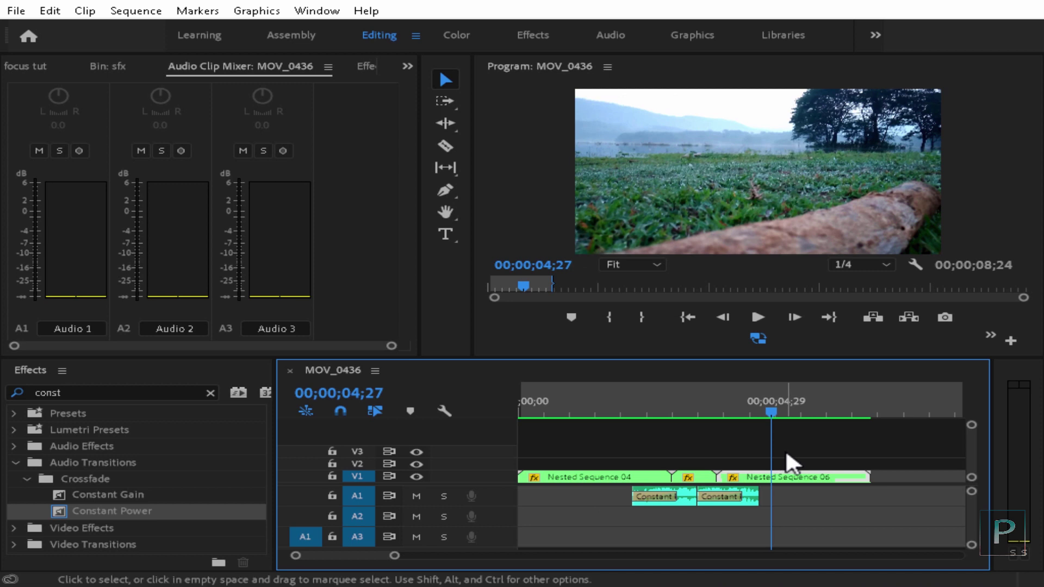
{"action": "left_click", "coordinate": [417, 495]}
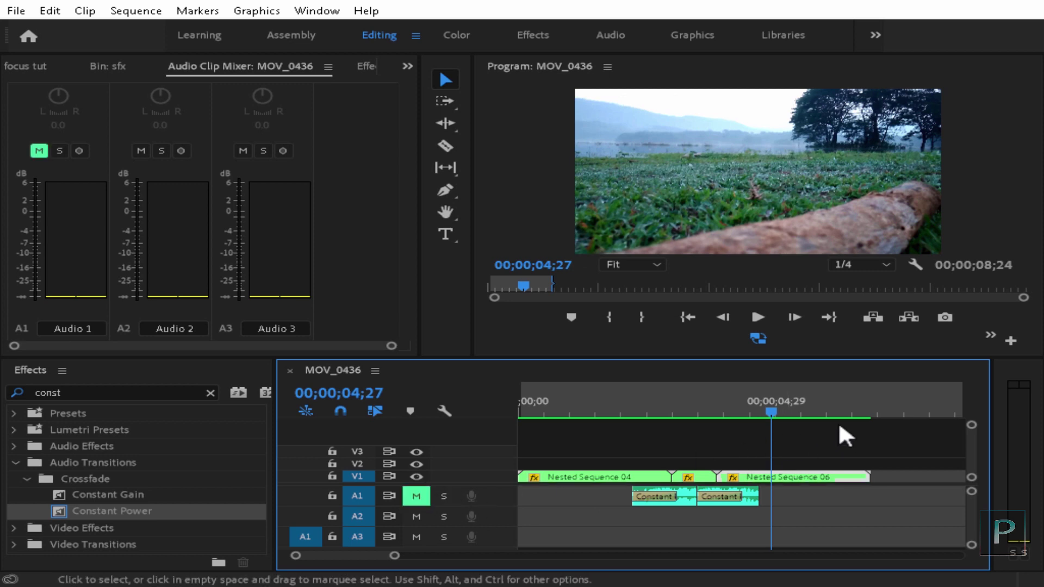
{"action": "left_click_drag", "start_coordinate": [723, 403], "coordinate": [658, 429]}
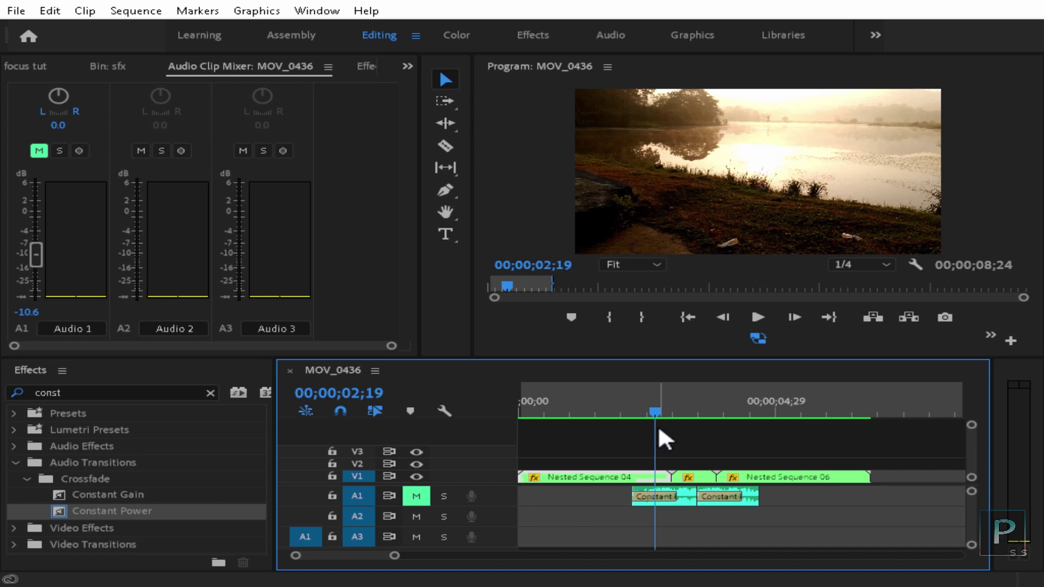
Scrub between the mountain and lakeside shots across the transition and enlarge the V1 track height.
{"action": "left_click_drag", "start_coordinate": [680, 412], "coordinate": [741, 412]}
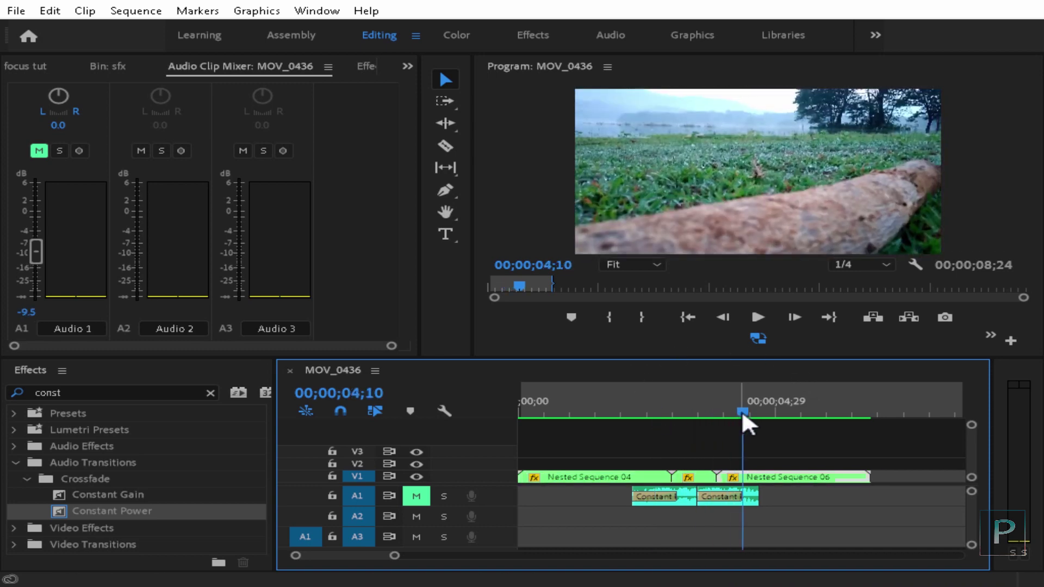
{"action": "left_click_drag", "start_coordinate": [751, 409], "coordinate": [696, 412]}
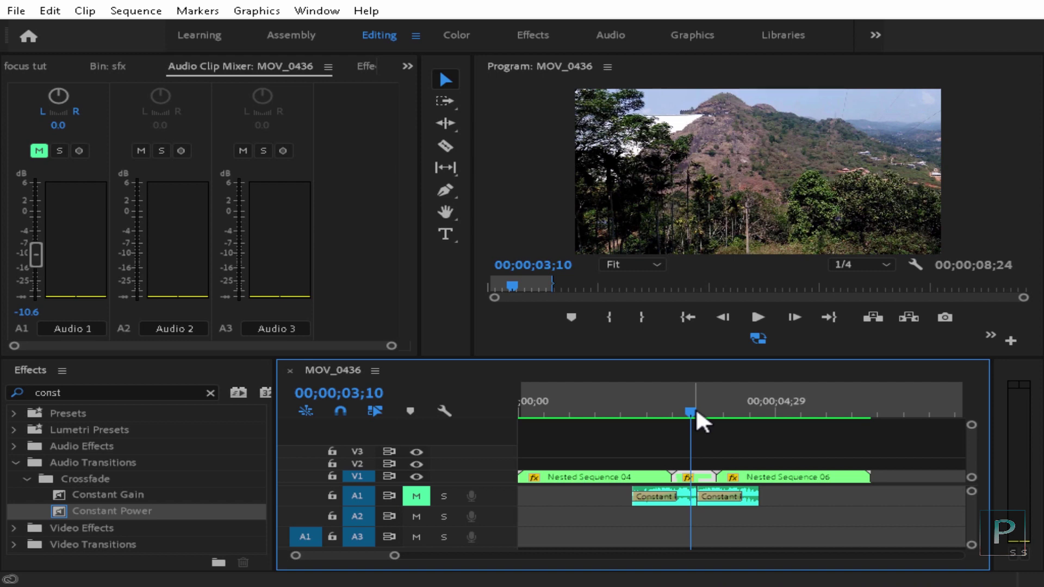
{"action": "left_click_drag", "start_coordinate": [696, 415], "coordinate": [738, 460]}
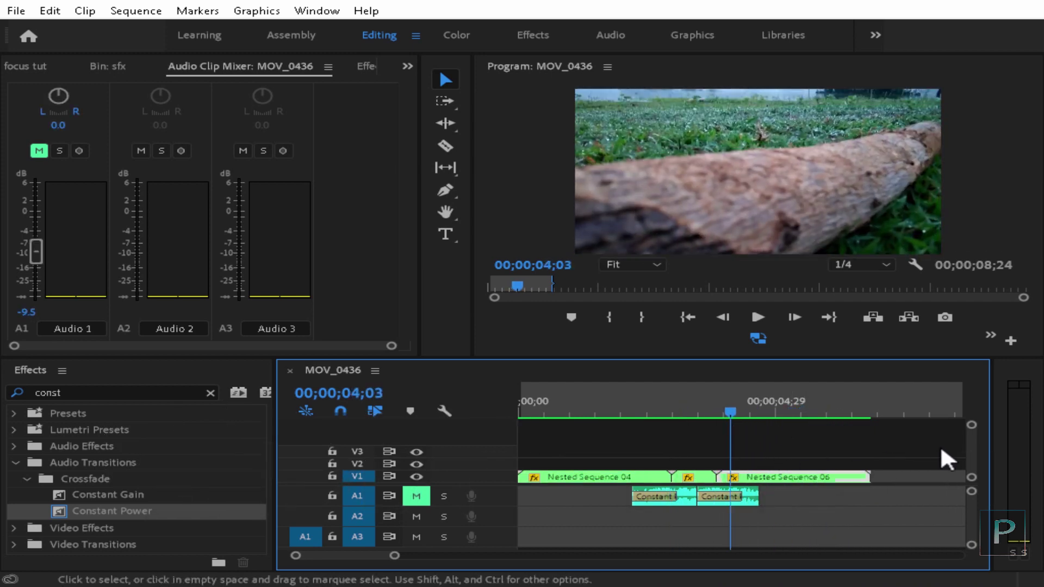
{"action": "left_click_drag", "start_coordinate": [737, 409], "coordinate": [718, 409]}
{"action": "left_click_drag", "start_coordinate": [971, 425], "coordinate": [972, 435]}
{"action": "mouse_move", "coordinate": [721, 405]}
{"action": "left_mouse_down"}
{"action": "mouse_move", "coordinate": [625, 400]}
{"action": "mouse_move", "coordinate": [718, 407]}
{"action": "left_mouse_up"}
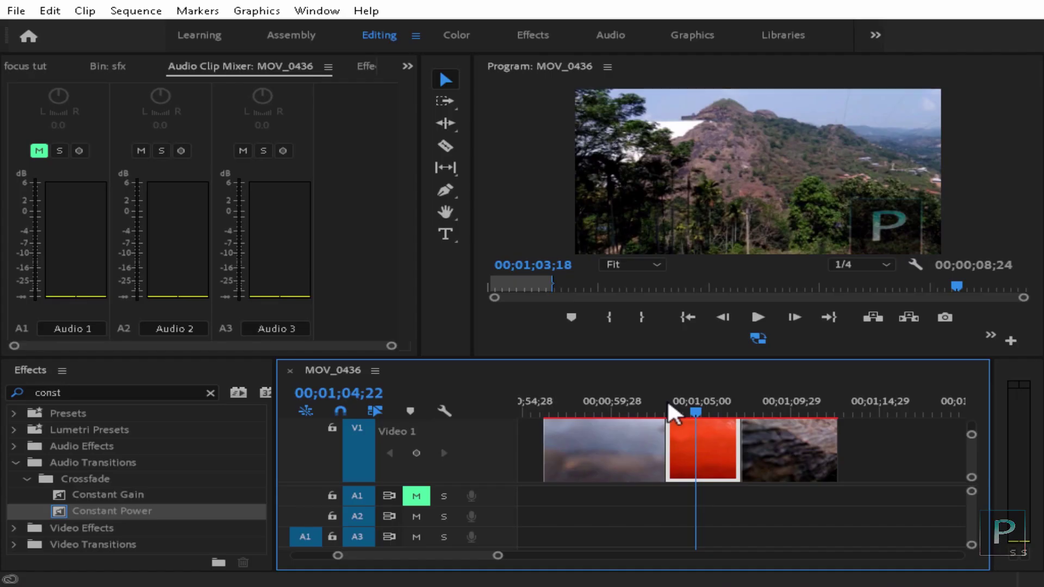
{"action": "left_click_drag", "start_coordinate": [668, 404], "coordinate": [642, 405]}
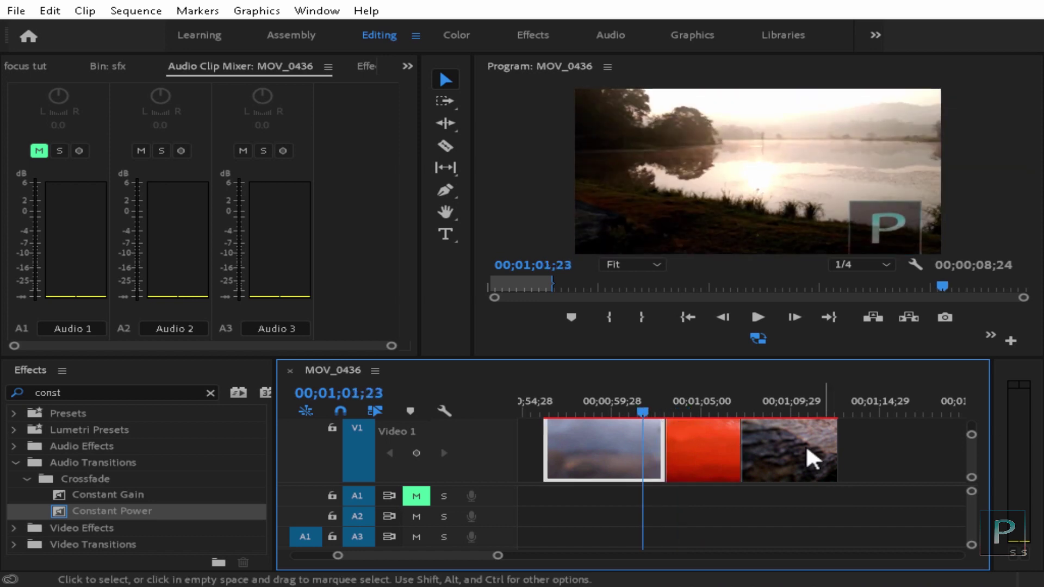
{"action": "left_click", "coordinate": [806, 444]}
{"action": "left_click_drag", "start_coordinate": [966, 435], "coordinate": [966, 431]}
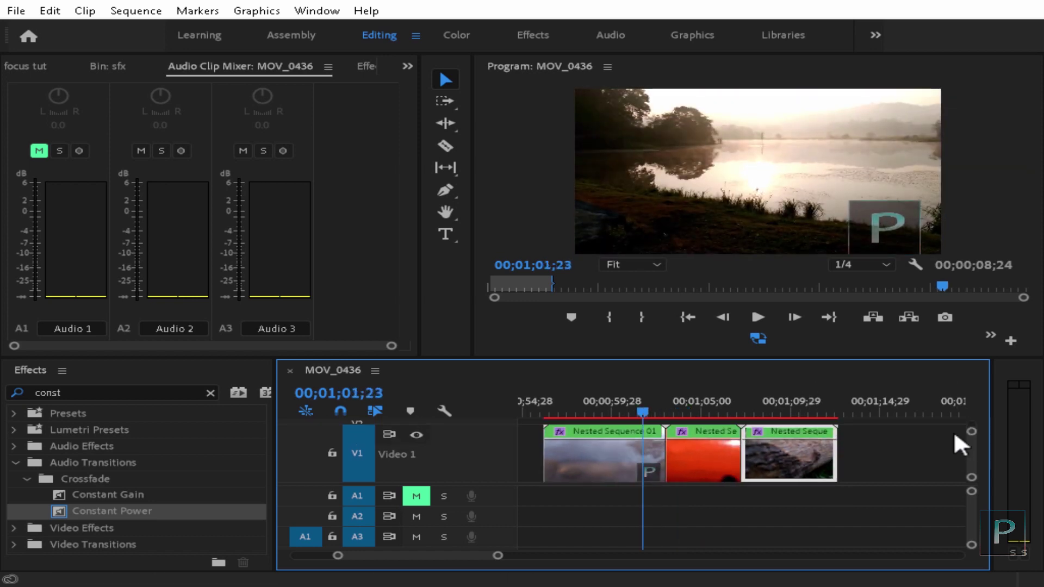
{"action": "key", "text": "space"}
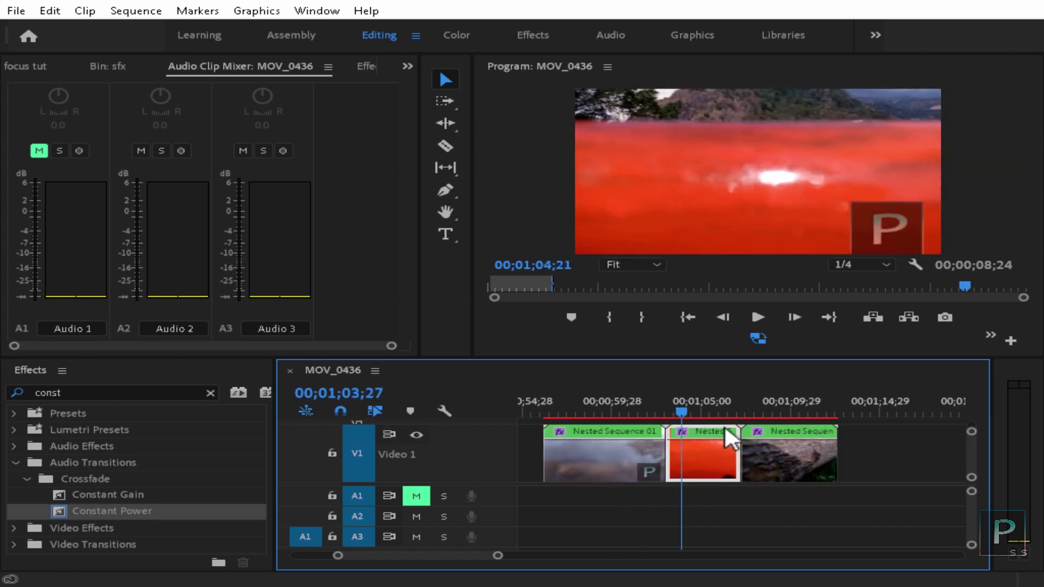
{"action": "left_click_drag", "start_coordinate": [761, 416], "coordinate": [650, 397]}
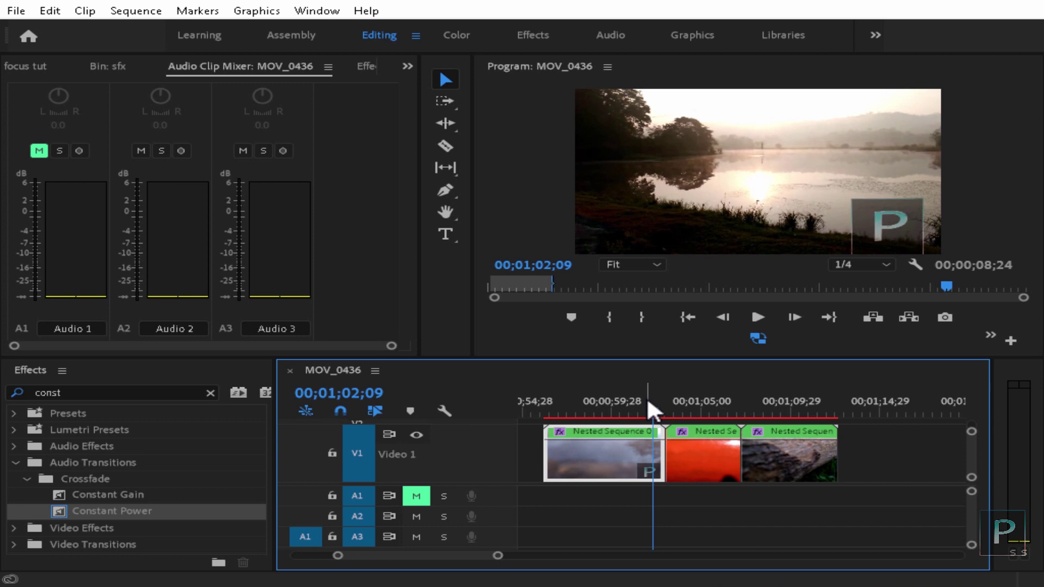
Nest the three V1 clips one by one as Nested Sequence 07, 08 and 09 with default names.
{"action": "right_click", "coordinate": [604, 443]}
{"action": "left_click", "coordinate": [789, 313]}
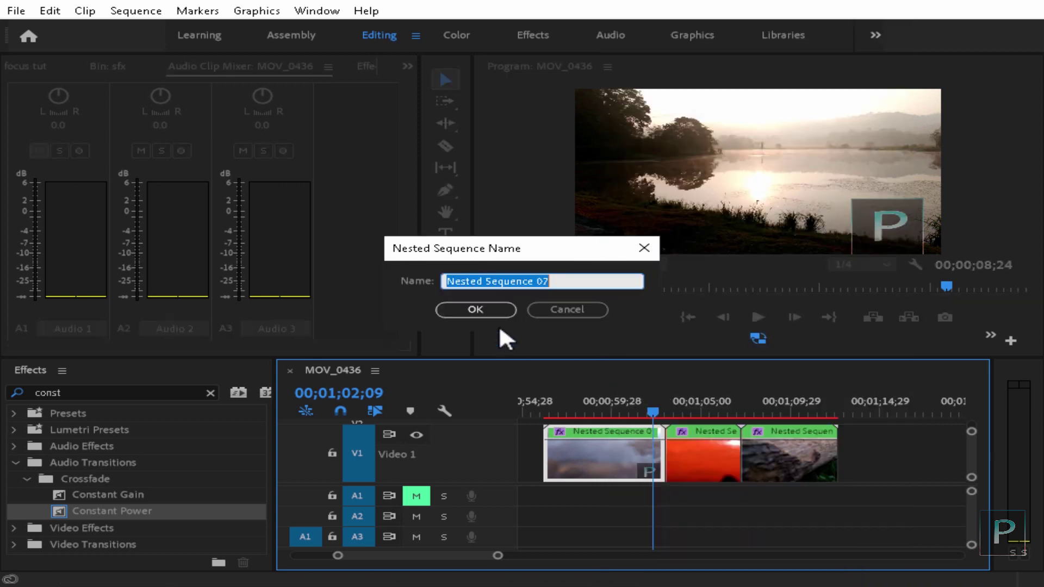
{"action": "left_click", "coordinate": [478, 310]}
{"action": "right_click", "coordinate": [707, 442]}
{"action": "left_click", "coordinate": [663, 354]}
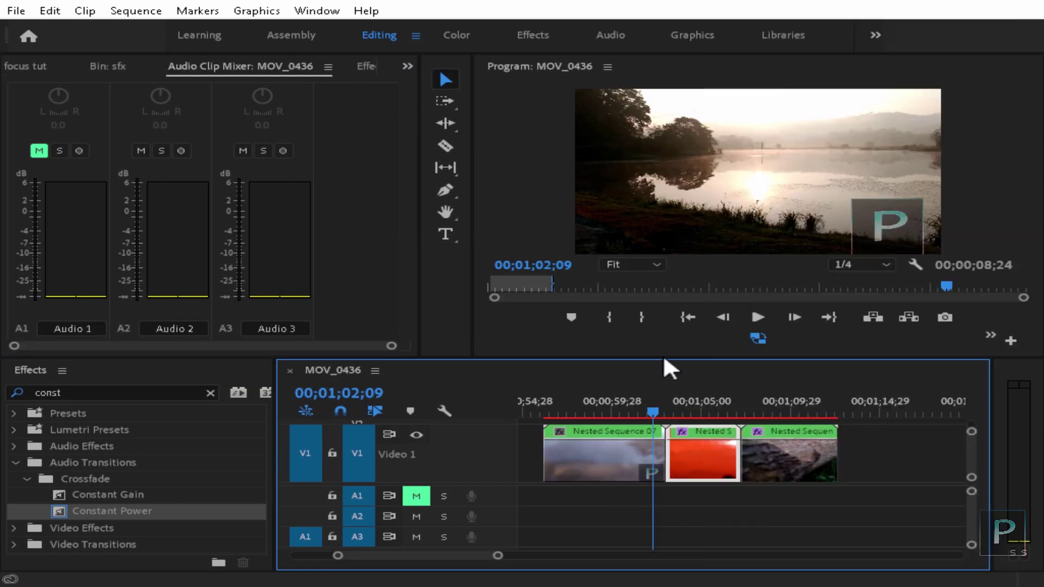
{"action": "left_click", "coordinate": [507, 309]}
{"action": "right_click", "coordinate": [810, 461]}
{"action": "left_click", "coordinate": [797, 383]}
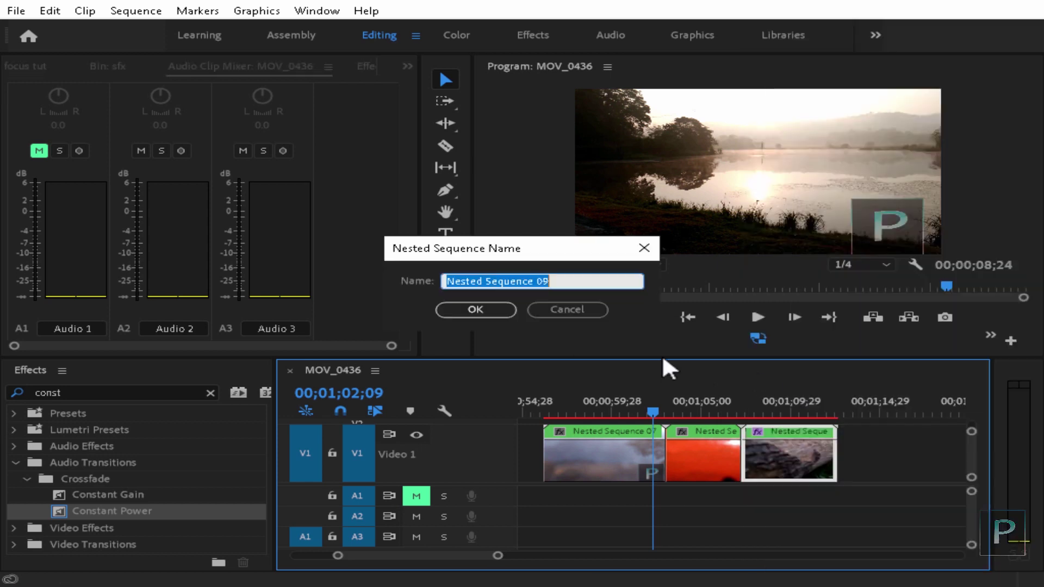
{"action": "left_click", "coordinate": [472, 313]}
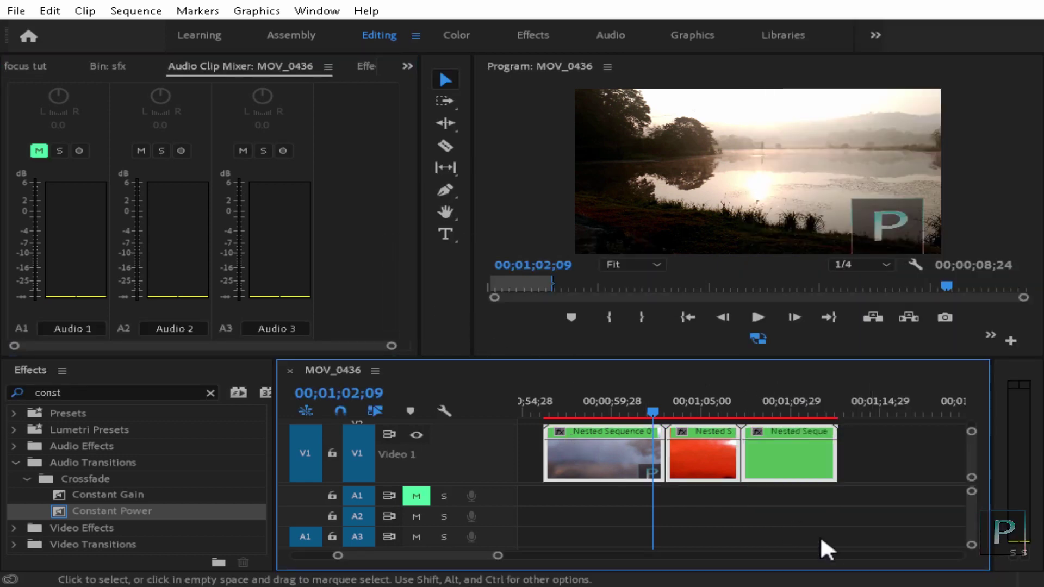
Deselect the nested clips, then select the red middle clip and the first nested clip.
{"action": "left_click", "coordinate": [814, 491]}
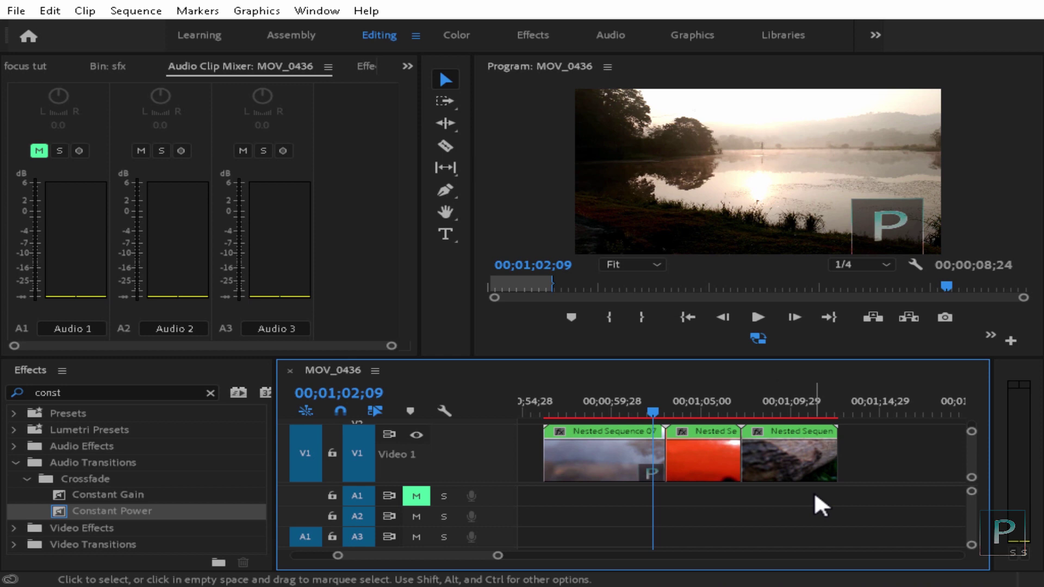
{"action": "left_click", "coordinate": [690, 449]}
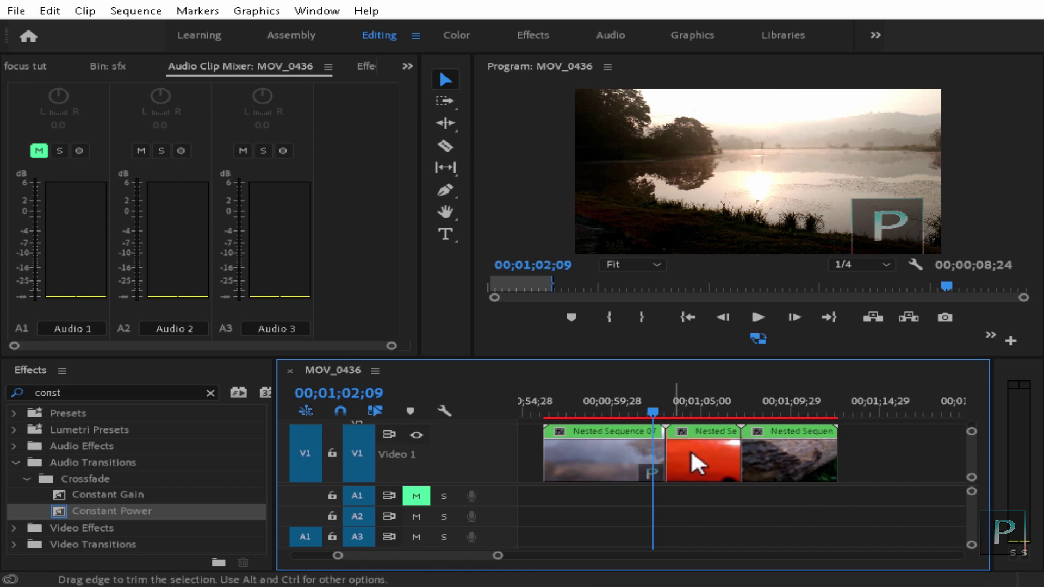
{"action": "left_click", "coordinate": [608, 446]}
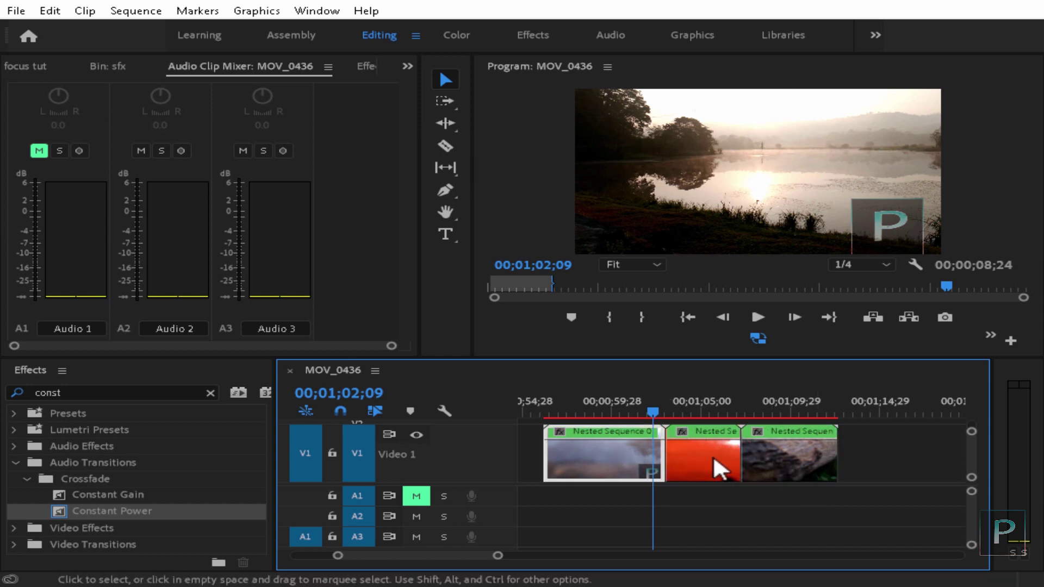
Switch the first nested clip's fx display to Time Remapping > Speed.
{"action": "right_click", "coordinate": [617, 447]}
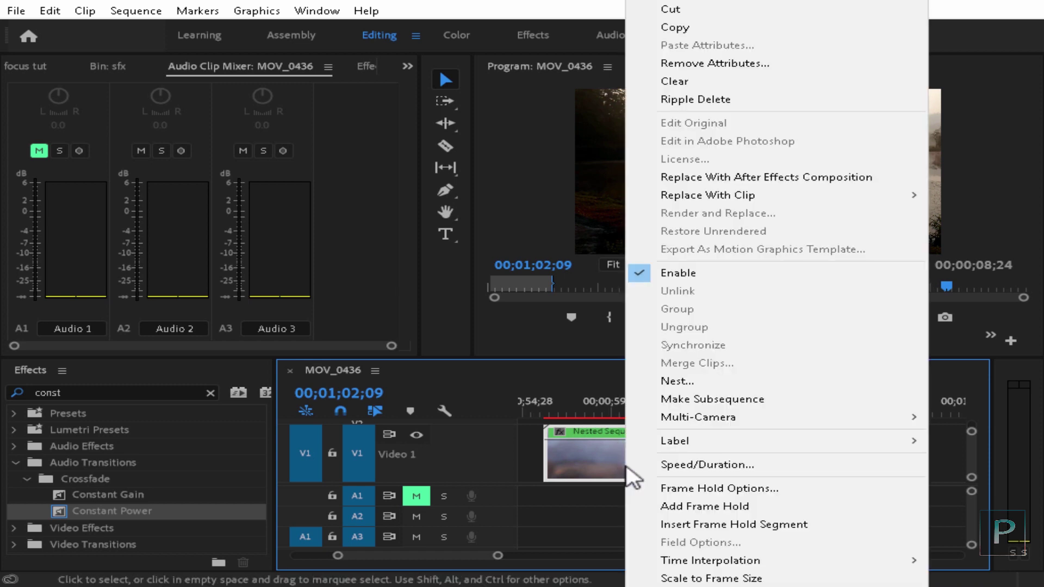
{"action": "scroll", "coordinate": [777, 579], "scroll_direction": "down", "scroll_amount": 7}
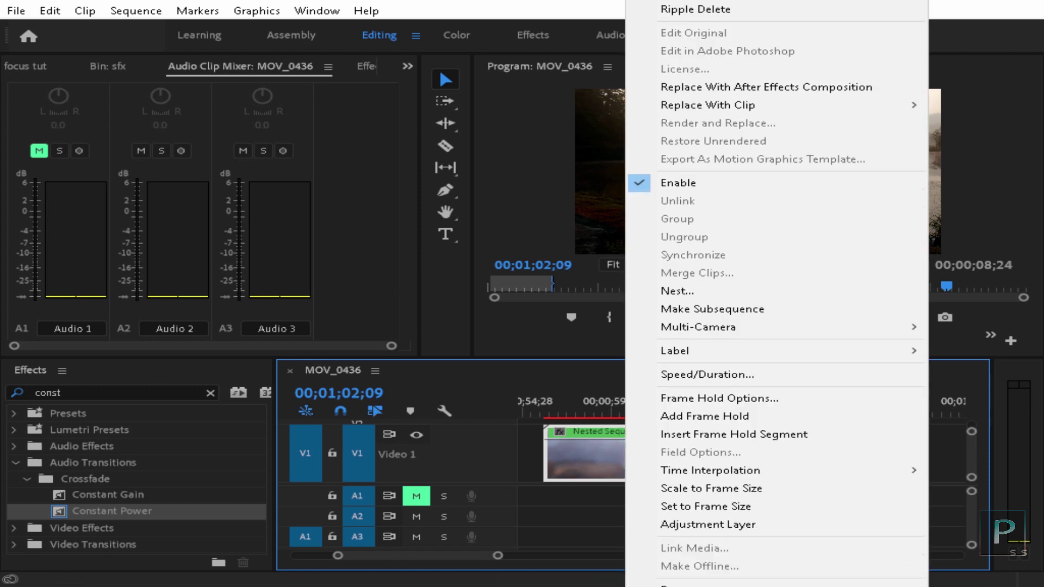
{"action": "scroll", "coordinate": [778, 570], "scroll_direction": "down", "scroll_amount": 2}
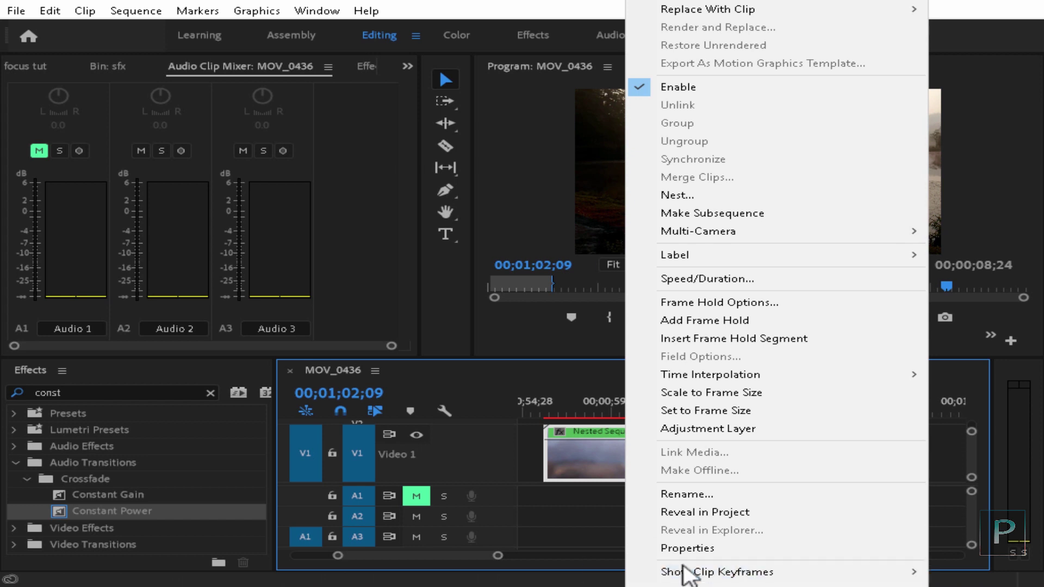
{"action": "mouse_move", "coordinate": [720, 572]}
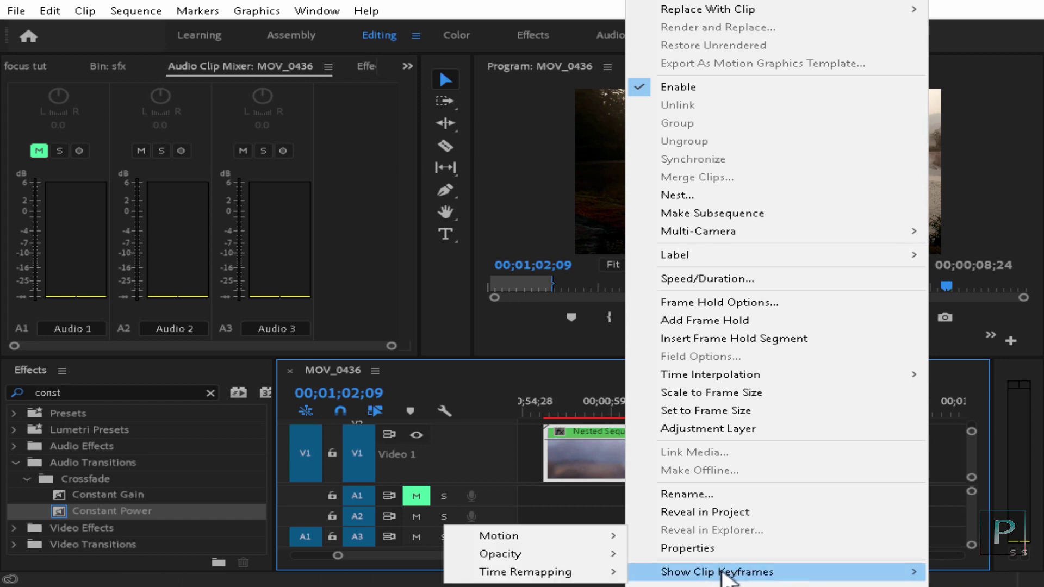
{"action": "mouse_move", "coordinate": [594, 578]}
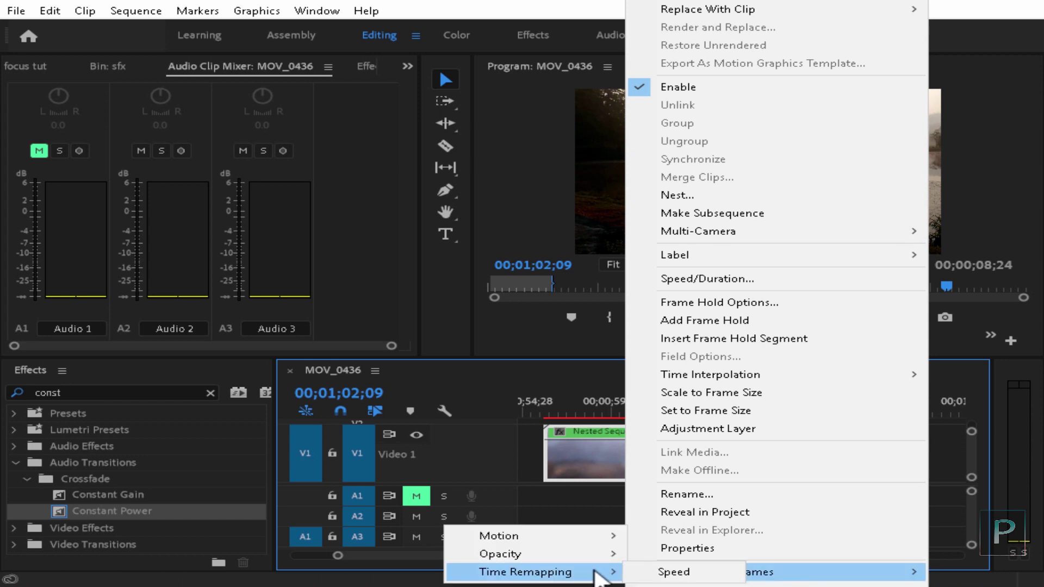
{"action": "left_click", "coordinate": [669, 573]}
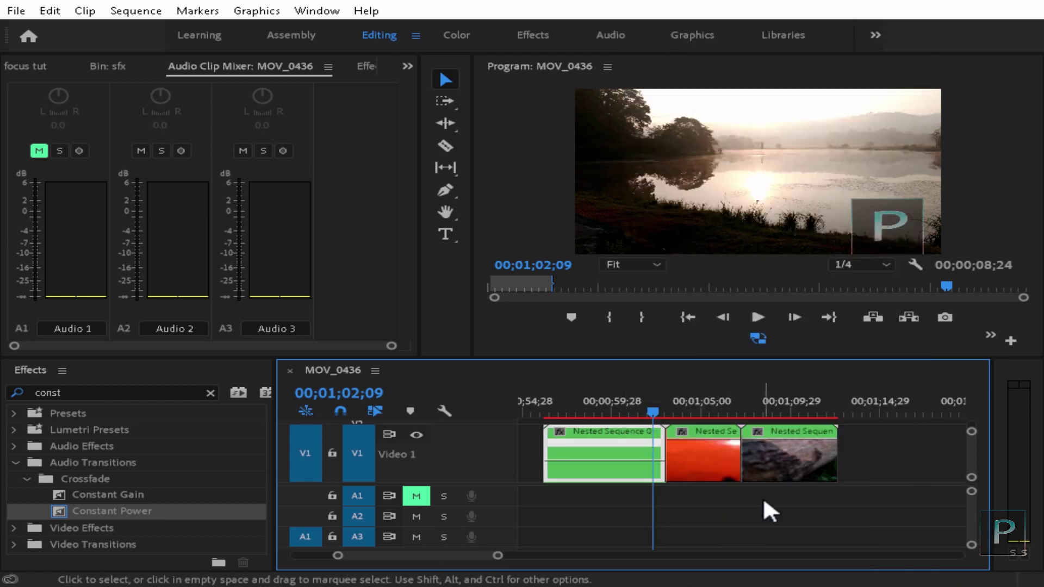
Show Time Remapping > Speed on the red middle clip and the third nested clip.
{"action": "right_click", "coordinate": [680, 428]}
{"action": "mouse_move", "coordinate": [745, 485]}
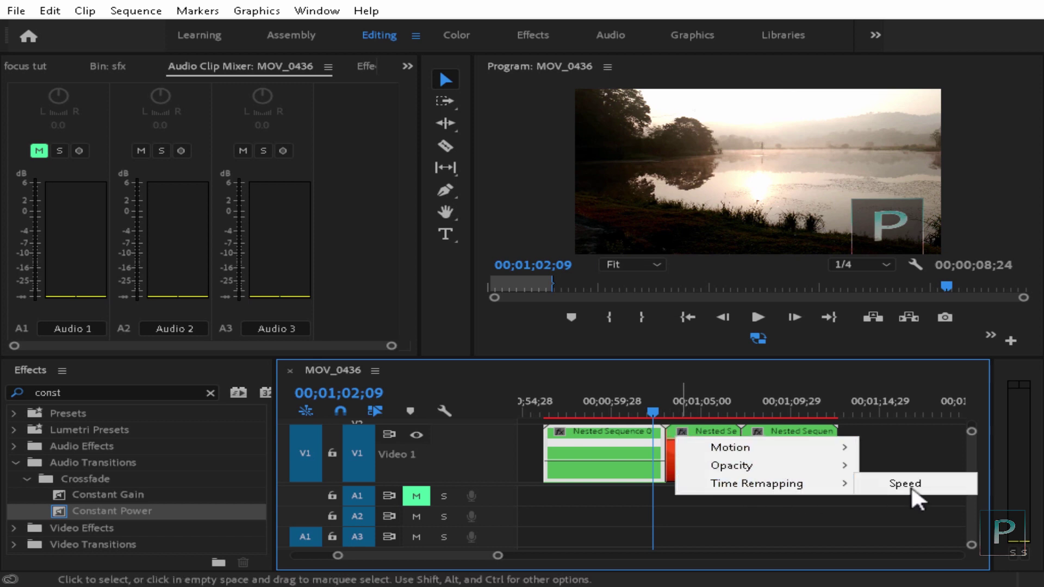
{"action": "left_click", "coordinate": [913, 486]}
{"action": "left_click", "coordinate": [759, 427]}
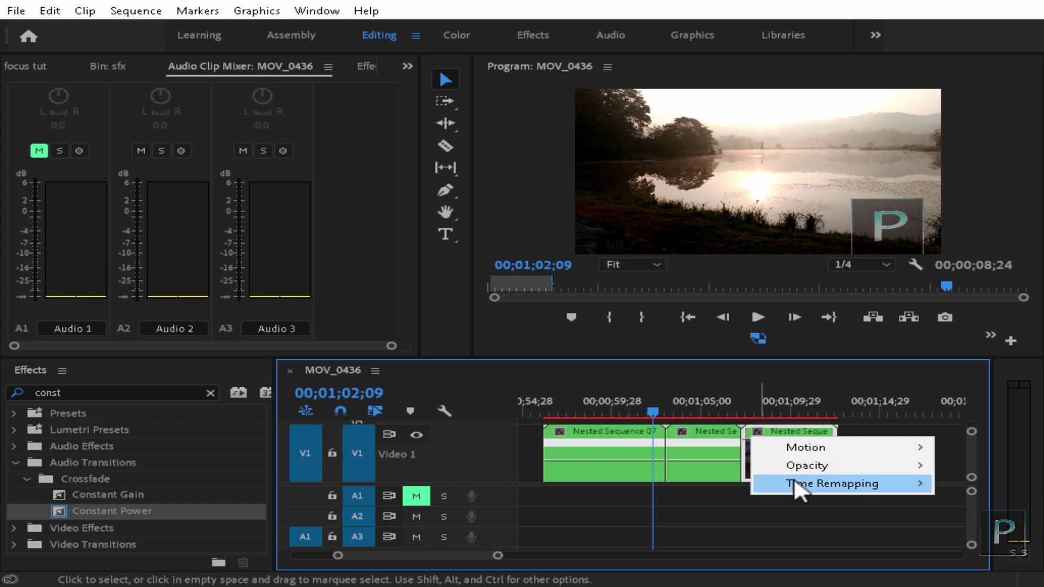
{"action": "mouse_move", "coordinate": [776, 478]}
{"action": "left_click", "coordinate": [741, 482]}
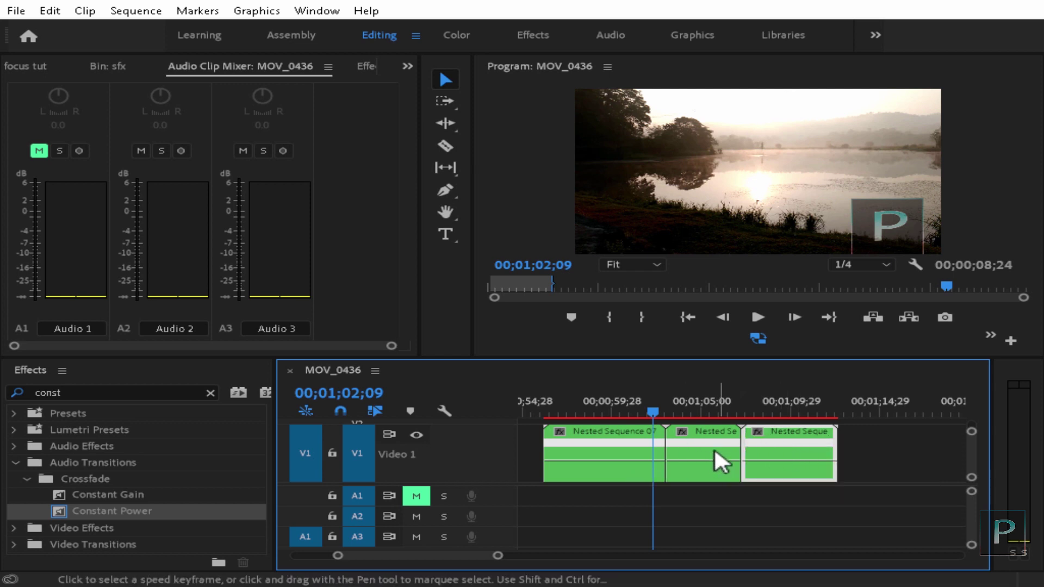
Select the second and then the first nested clip and show its Effect Controls.
{"action": "left_click", "coordinate": [687, 439]}
{"action": "left_click", "coordinate": [613, 445]}
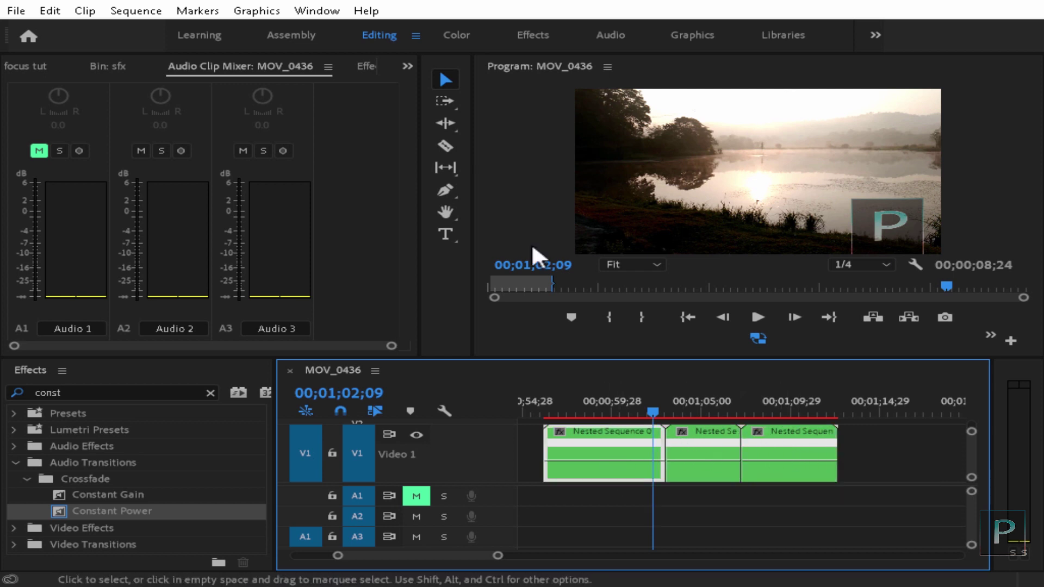
{"action": "left_click", "coordinate": [367, 66]}
With Time Remapping at 100% speed, play the sequence from 00;58;03 and return into the first clip.
{"action": "scroll", "coordinate": [354, 260], "scroll_direction": "down", "scroll_amount": 2}
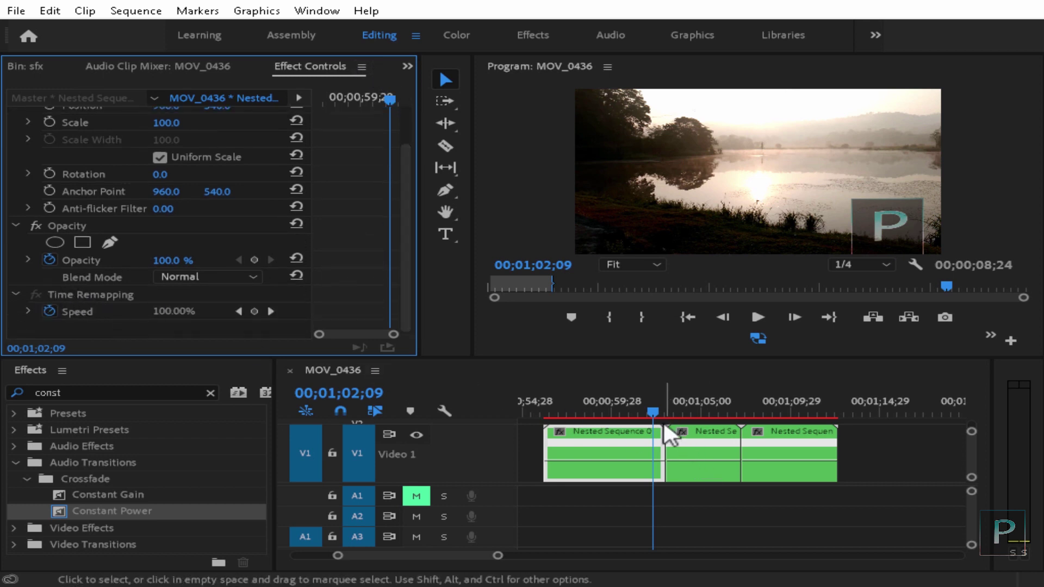
{"action": "left_click_drag", "start_coordinate": [644, 412], "coordinate": [625, 412]}
{"action": "left_click", "coordinate": [576, 411]}
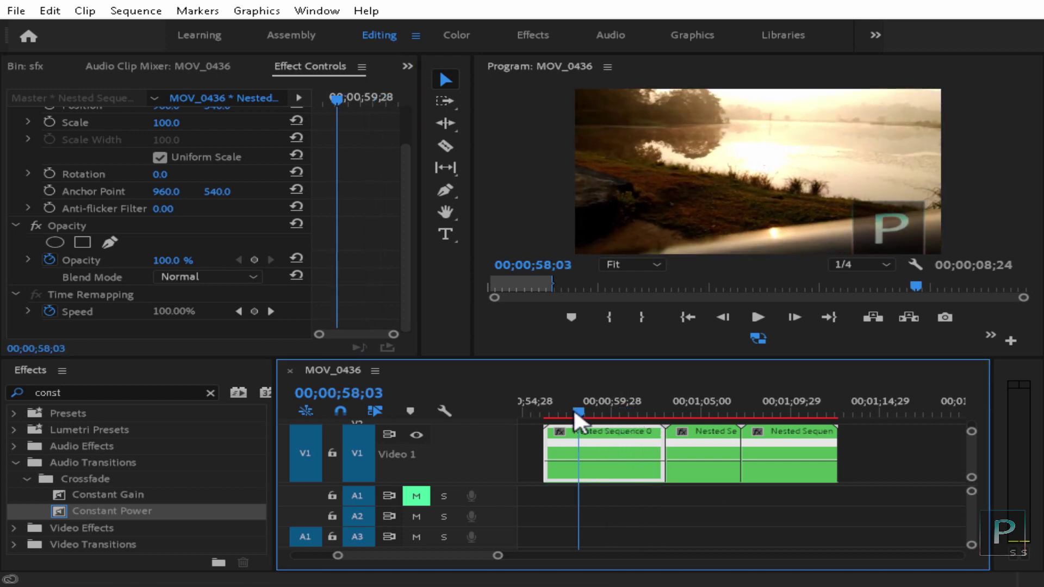
{"action": "key", "text": "space"}
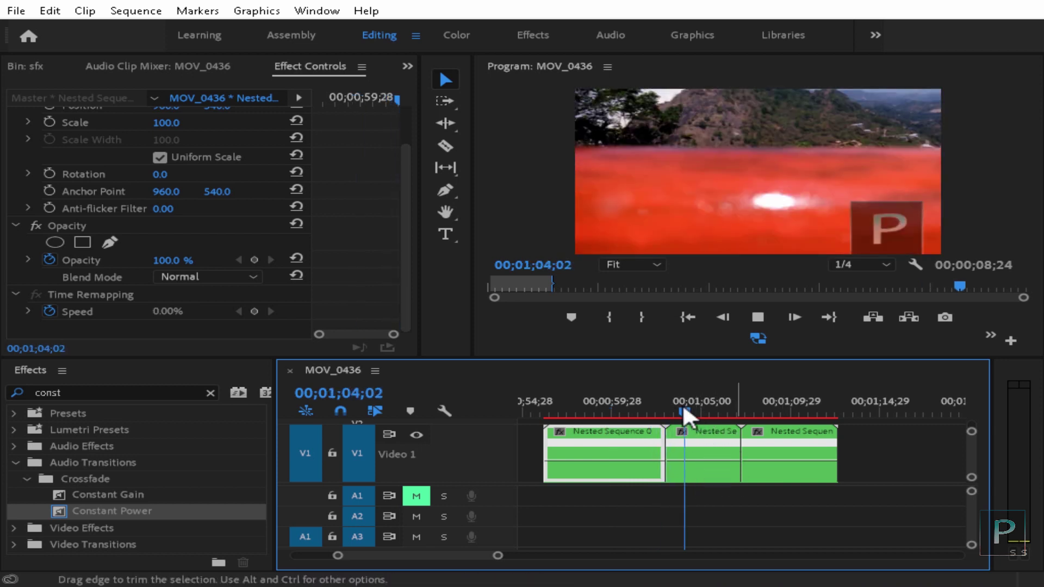
{"action": "left_click_drag", "start_coordinate": [683, 403], "coordinate": [617, 401]}
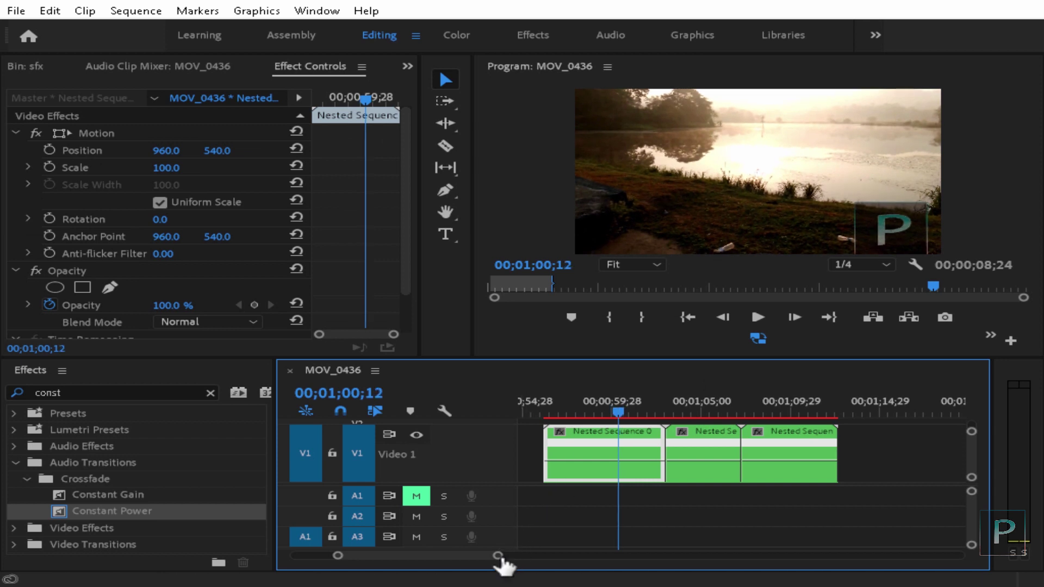
Zoom in on Nested Sequence 07 and add a Pen-tool speed keyframe around 00;01;00;14.
{"action": "left_click_drag", "start_coordinate": [498, 557], "coordinate": [470, 559]}
{"action": "key", "text": "space"}
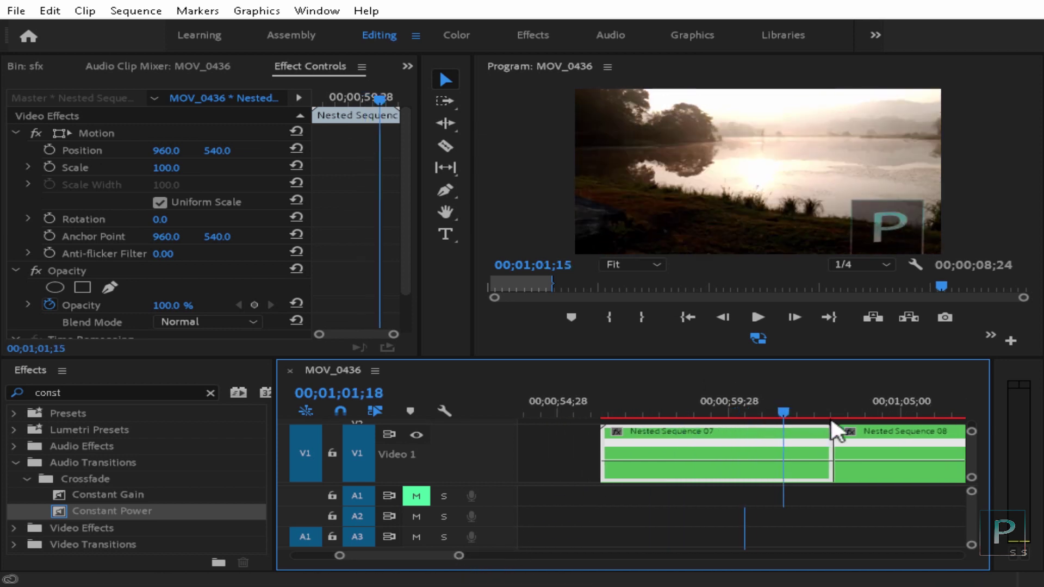
{"action": "left_click", "coordinate": [736, 408]}
{"action": "left_click", "coordinate": [927, 409]}
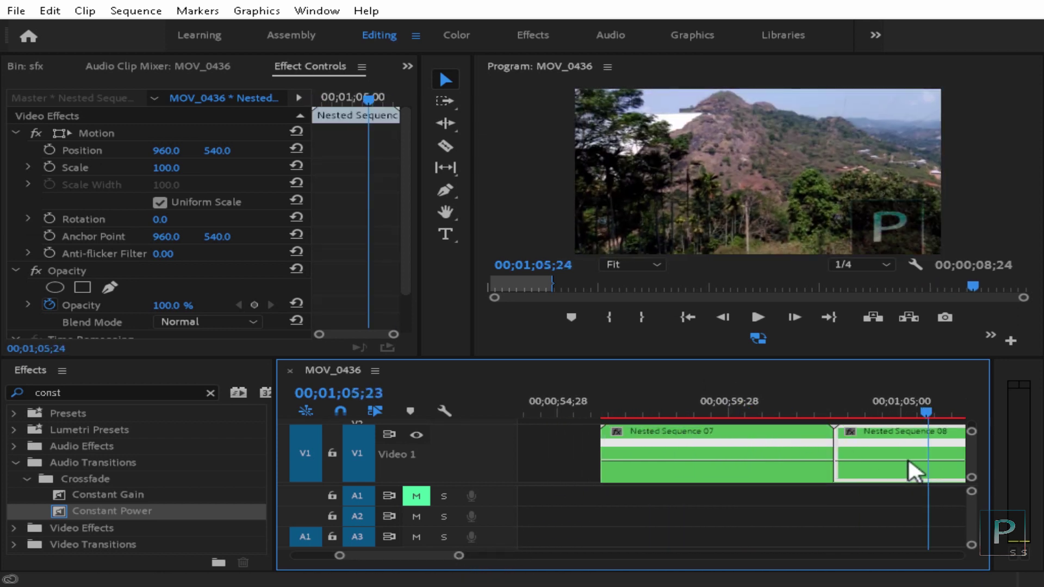
{"action": "left_click_drag", "start_coordinate": [907, 459], "coordinate": [764, 443]}
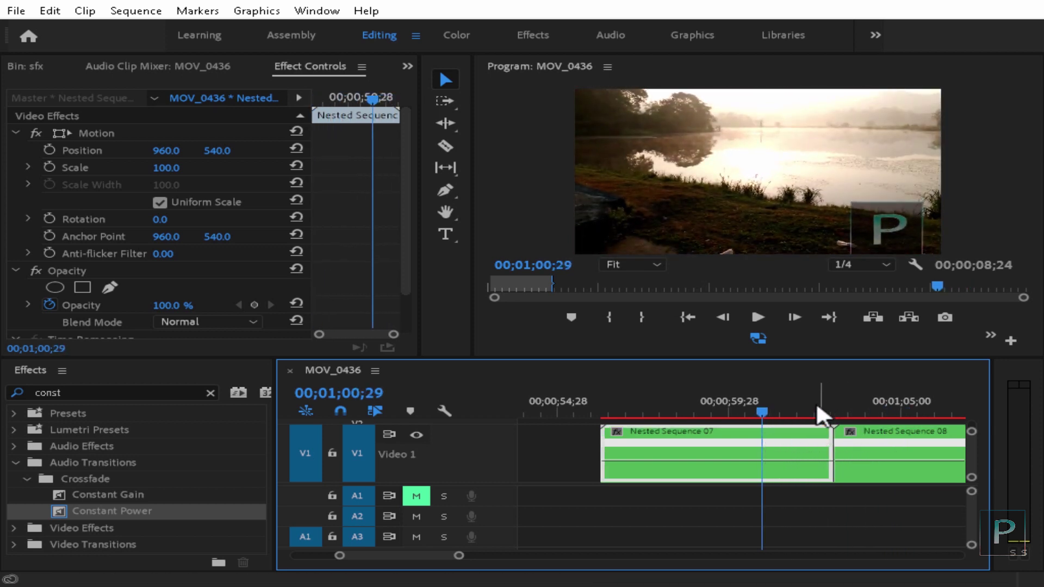
{"action": "left_click", "coordinate": [445, 191]}
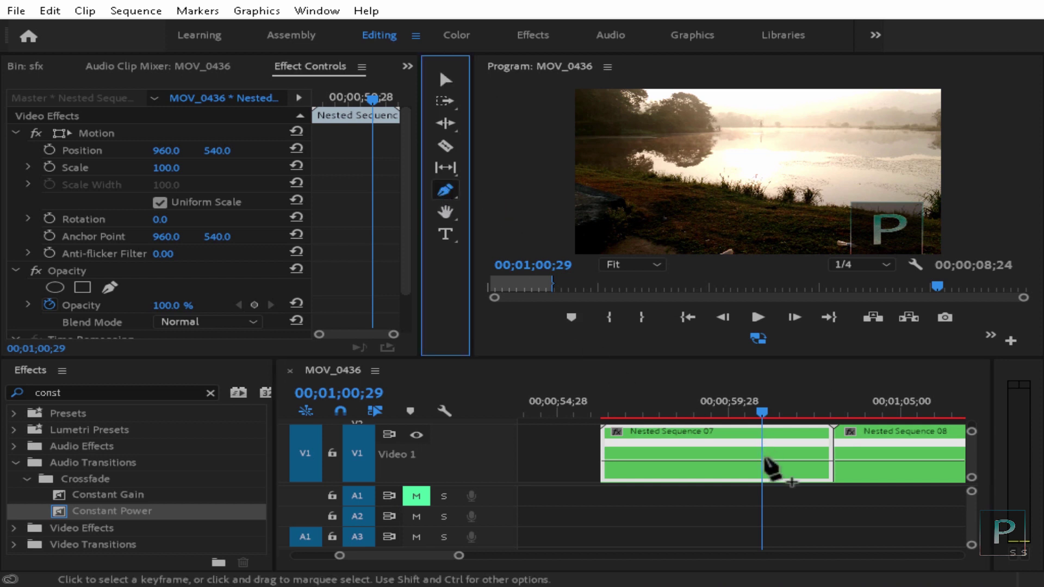
{"action": "left_click_drag", "start_coordinate": [760, 413], "coordinate": [744, 412]}
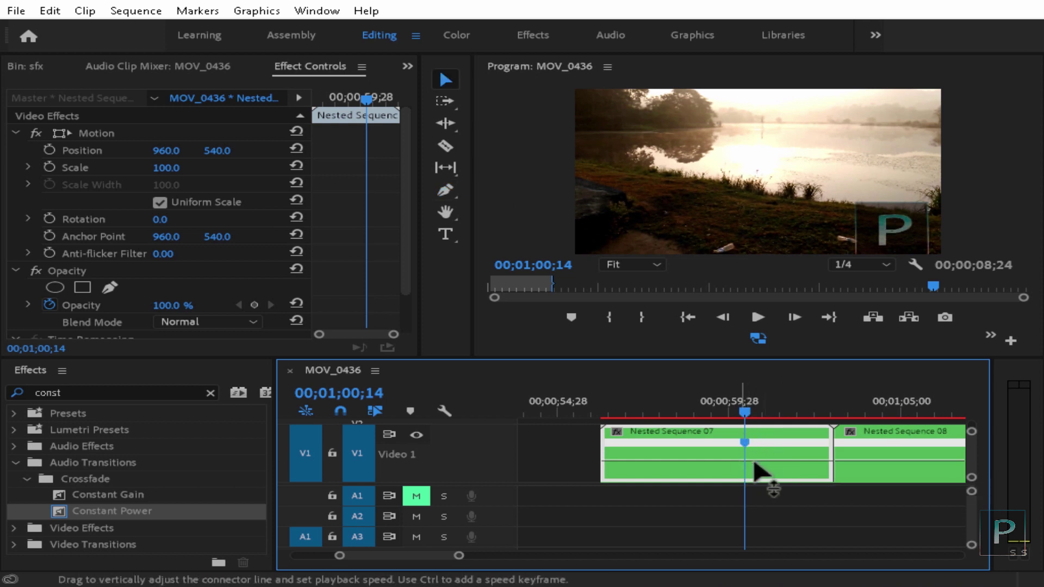
With the Selection tool, raise the speed line after the keyframe, ramping the tail up sharply.
{"action": "left_click", "coordinate": [453, 81]}
{"action": "left_click", "coordinate": [732, 411]}
{"action": "left_click_drag", "start_coordinate": [729, 409], "coordinate": [727, 410]}
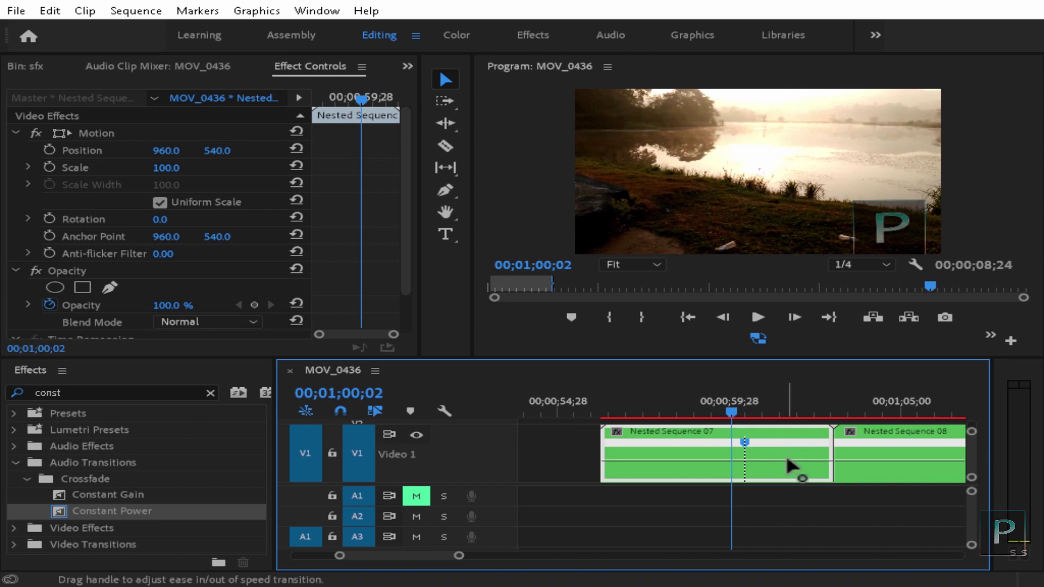
{"action": "left_click_drag", "start_coordinate": [789, 461], "coordinate": [788, 453]}
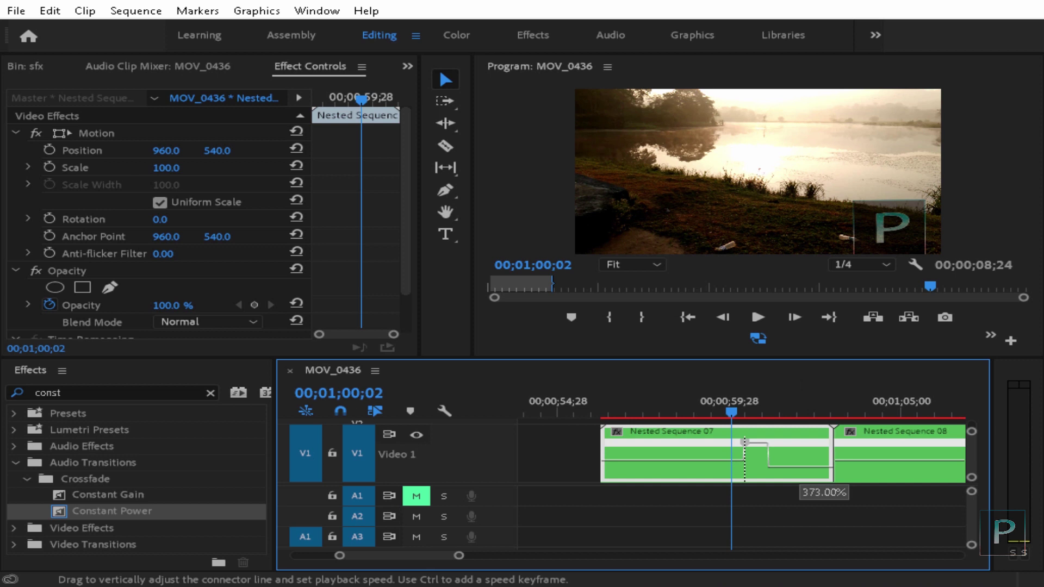
{"action": "left_click_drag", "start_coordinate": [762, 447], "coordinate": [750, 435]}
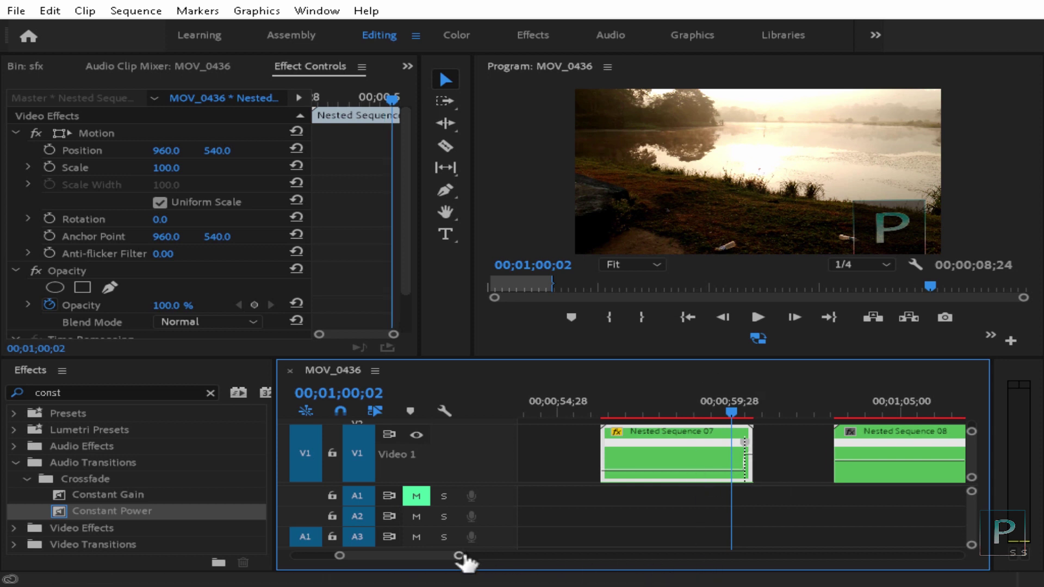
Split the speed keyframe into a ramp, curve it with the Bezier handle, and play it back.
{"action": "left_click_drag", "start_coordinate": [459, 555], "coordinate": [426, 555]}
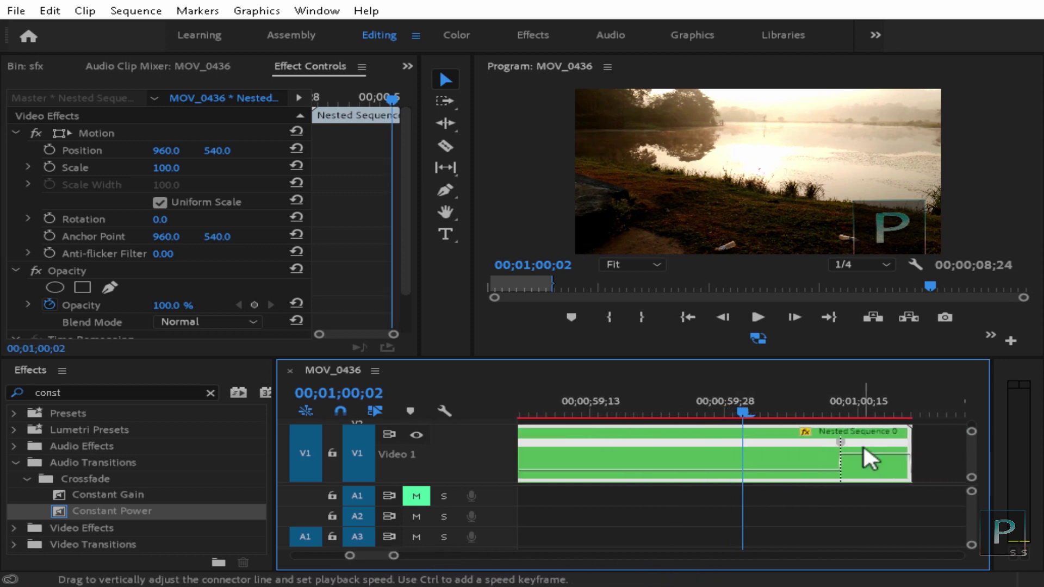
{"action": "left_click", "coordinate": [837, 444]}
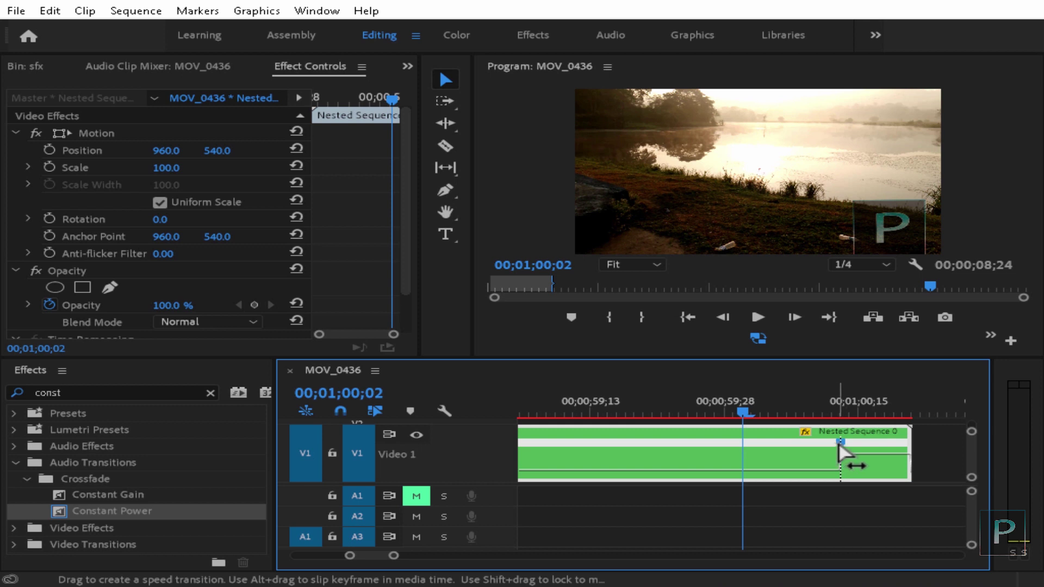
{"action": "left_click_drag", "start_coordinate": [838, 445], "coordinate": [770, 421]}
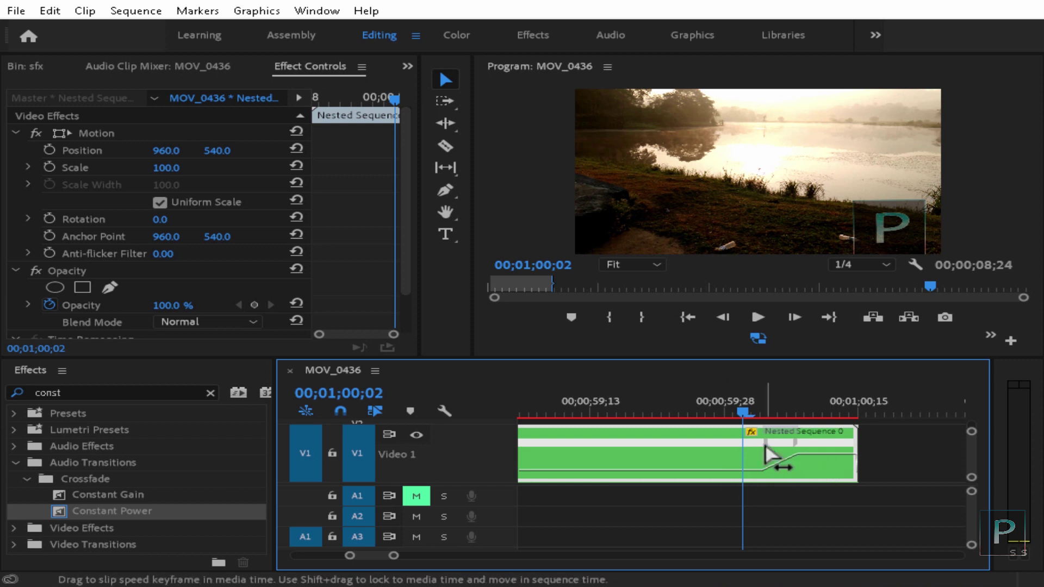
{"action": "mouse_move", "coordinate": [768, 447]}
{"action": "left_mouse_down"}
{"action": "mouse_move", "coordinate": [758, 459]}
{"action": "mouse_move", "coordinate": [783, 454]}
{"action": "left_mouse_up"}
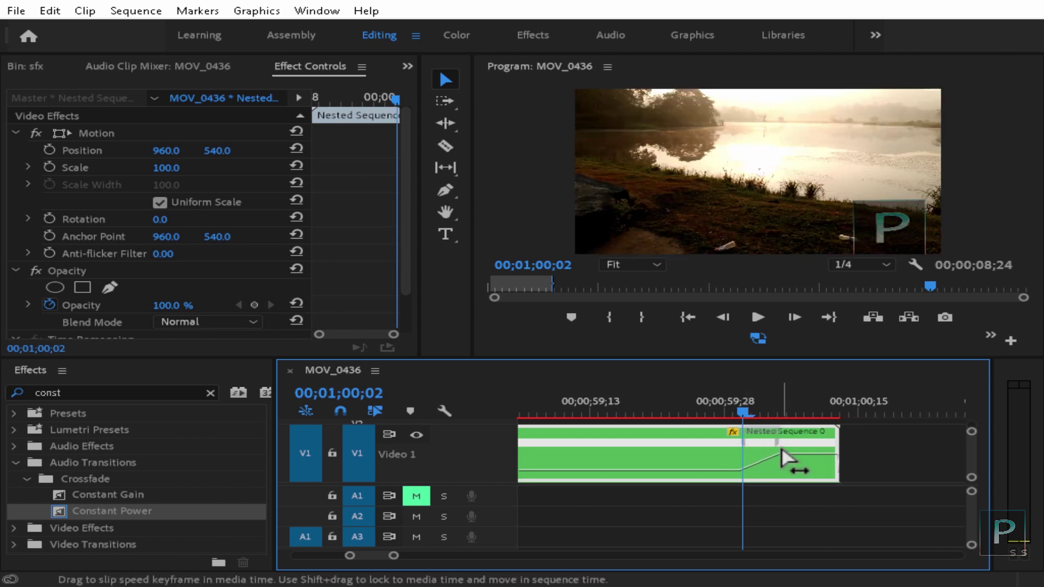
{"action": "left_click_drag", "start_coordinate": [743, 413], "coordinate": [725, 412]}
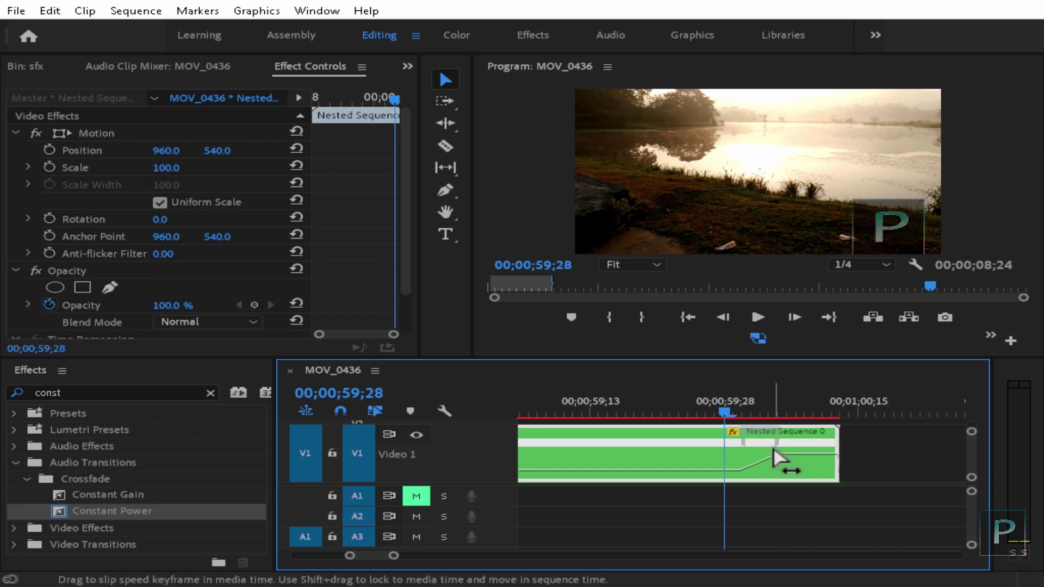
{"action": "left_click", "coordinate": [780, 452]}
{"action": "left_click_drag", "start_coordinate": [762, 467], "coordinate": [717, 467]}
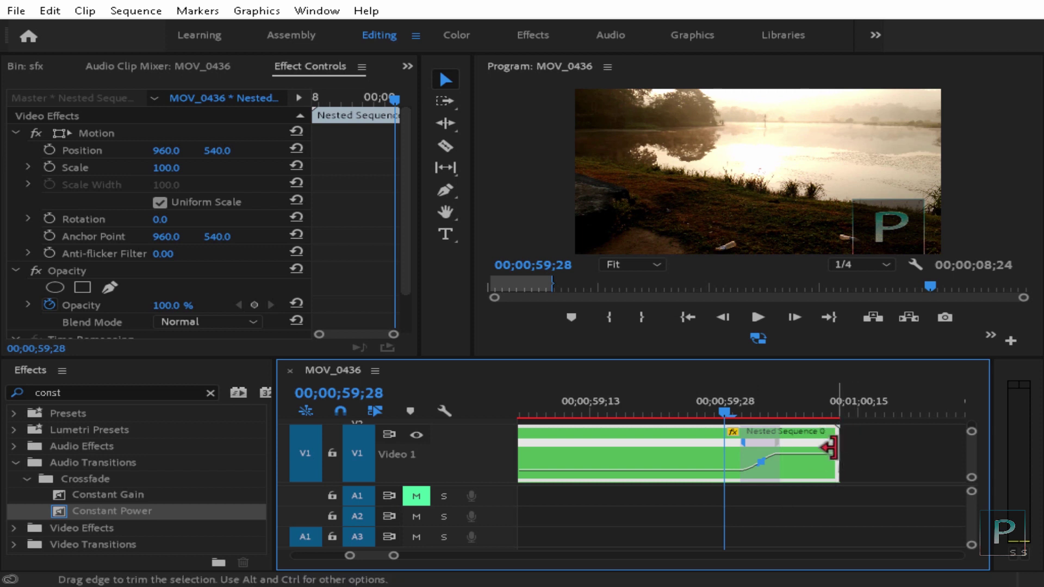
{"action": "key", "text": "space"}
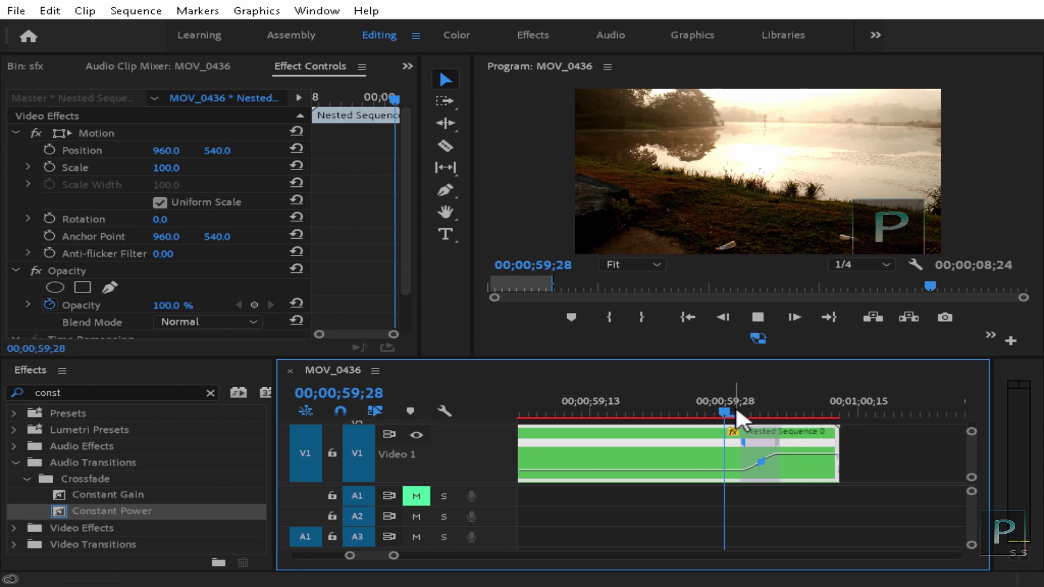
Ripple delete the gap after Nested Sequence 07 so Nested Sequence 08 follows it.
{"action": "left_click_drag", "start_coordinate": [931, 418], "coordinate": [724, 408]}
{"action": "right_click", "coordinate": [884, 471]}
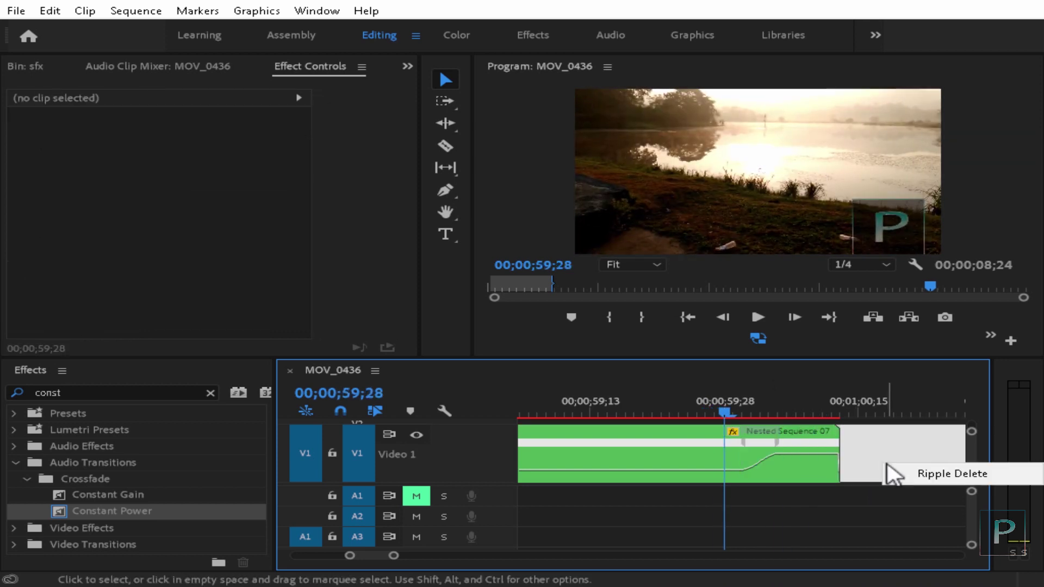
{"action": "left_click", "coordinate": [914, 474]}
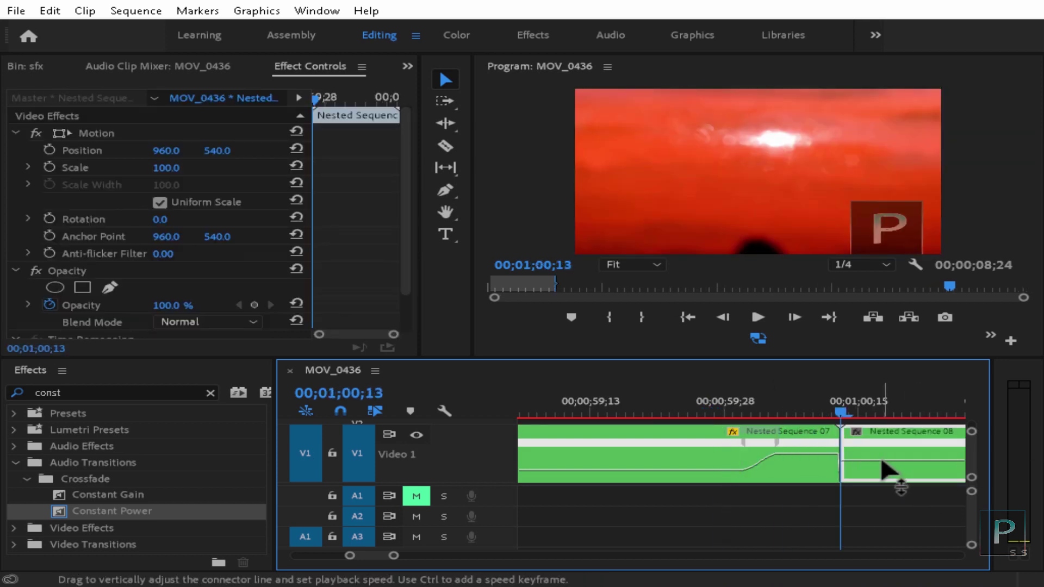
Add a speed keyframe on Nested Sequence 08, raise its opening speed, and spread the keyframe into an eased ramp.
{"action": "left_click_drag", "start_coordinate": [842, 411], "coordinate": [948, 450]}
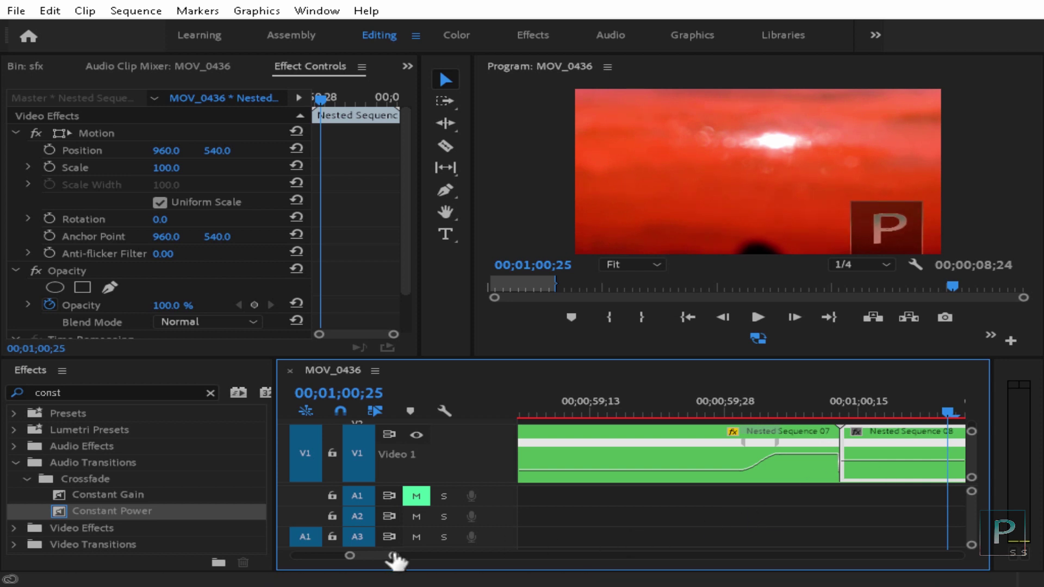
{"action": "left_click_drag", "start_coordinate": [393, 556], "coordinate": [399, 555]}
{"action": "left_click_drag", "start_coordinate": [743, 409], "coordinate": [771, 409]}
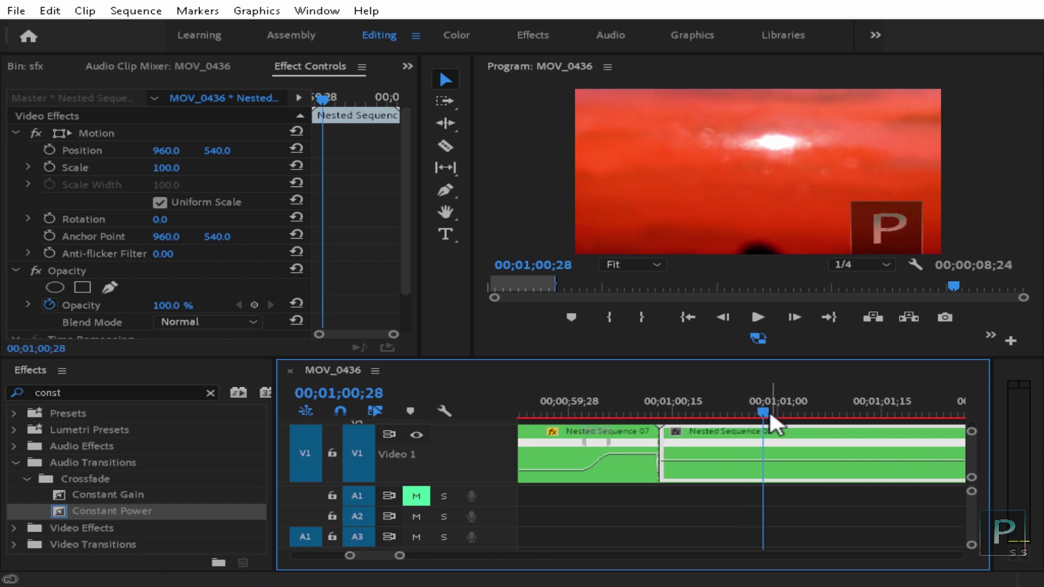
{"action": "key", "text": "p"}
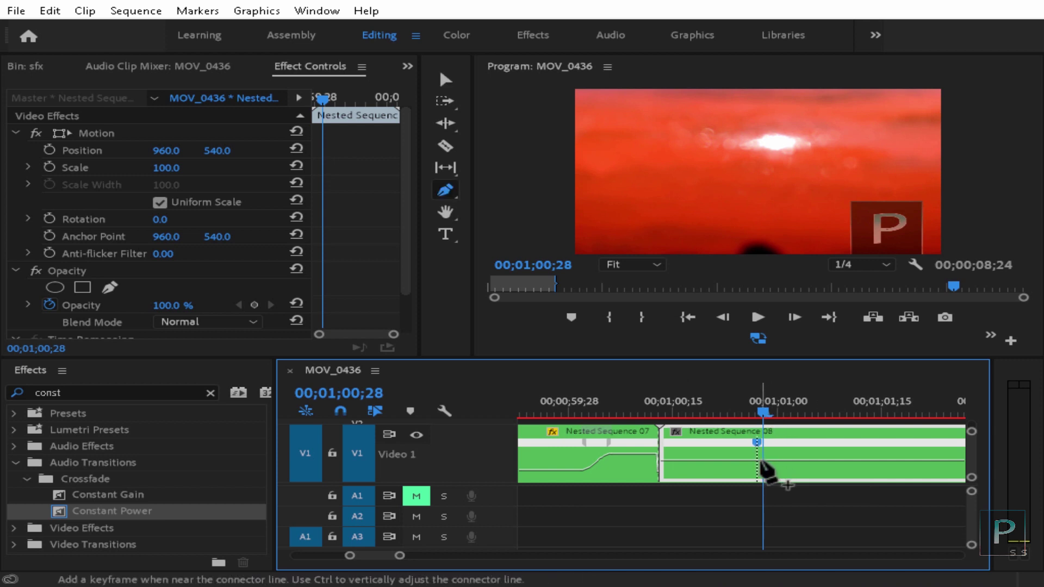
{"action": "key", "text": "v"}
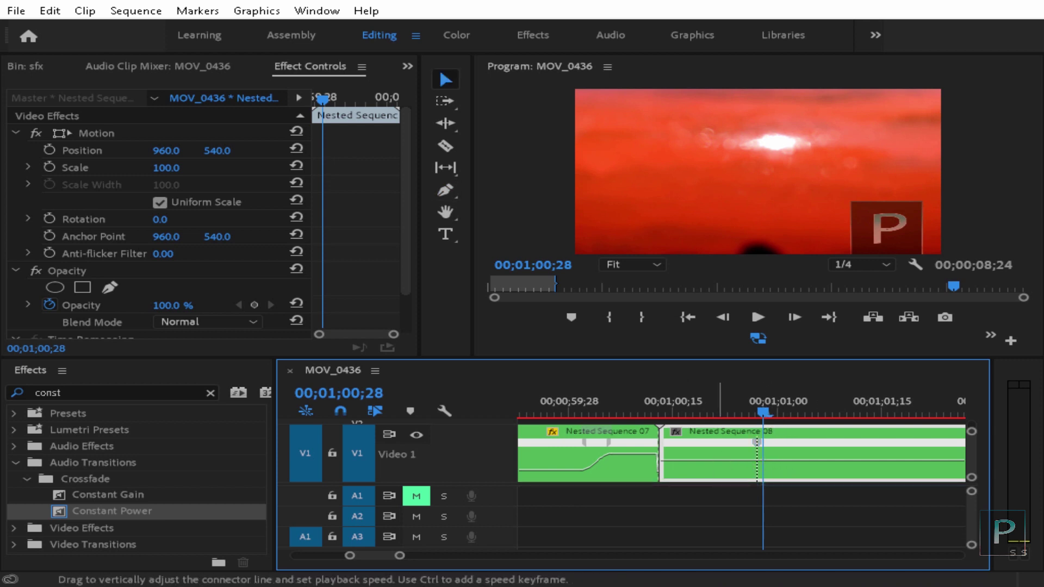
{"action": "mouse_move", "coordinate": [732, 461]}
{"action": "left_mouse_down"}
{"action": "mouse_move", "coordinate": [733, 446]}
{"action": "mouse_move", "coordinate": [742, 468]}
{"action": "left_mouse_up"}
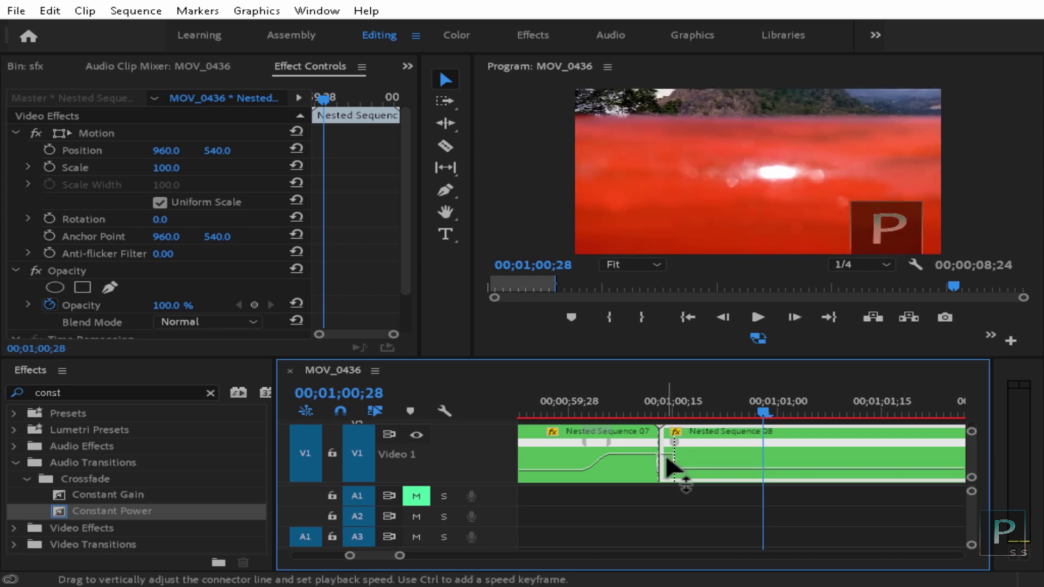
{"action": "left_click_drag", "start_coordinate": [666, 454], "coordinate": [692, 458]}
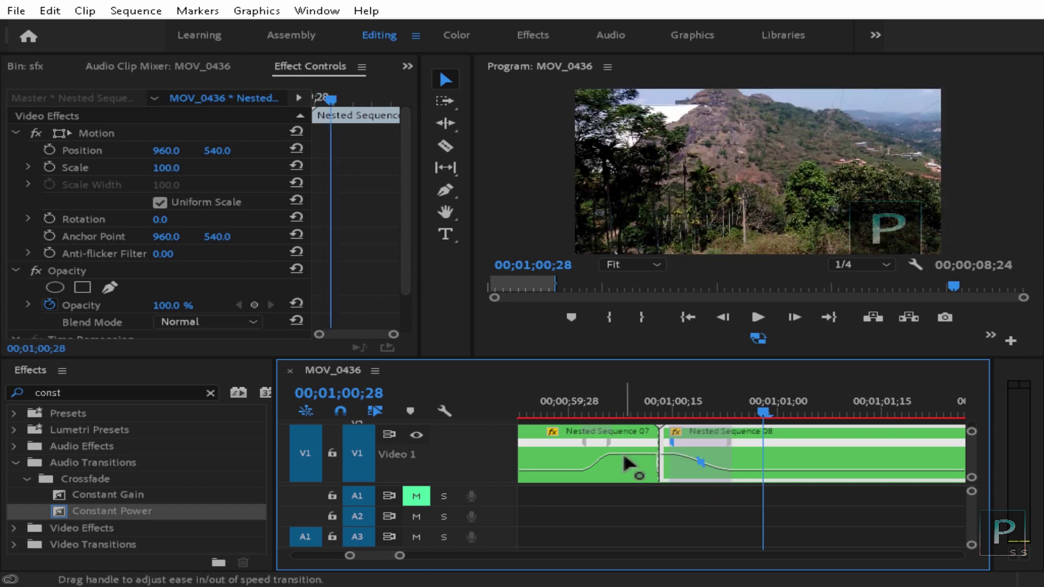
Play back the speed ramp into Nested Sequence 08 twice from just before the cut.
{"action": "left_click", "coordinate": [547, 412]}
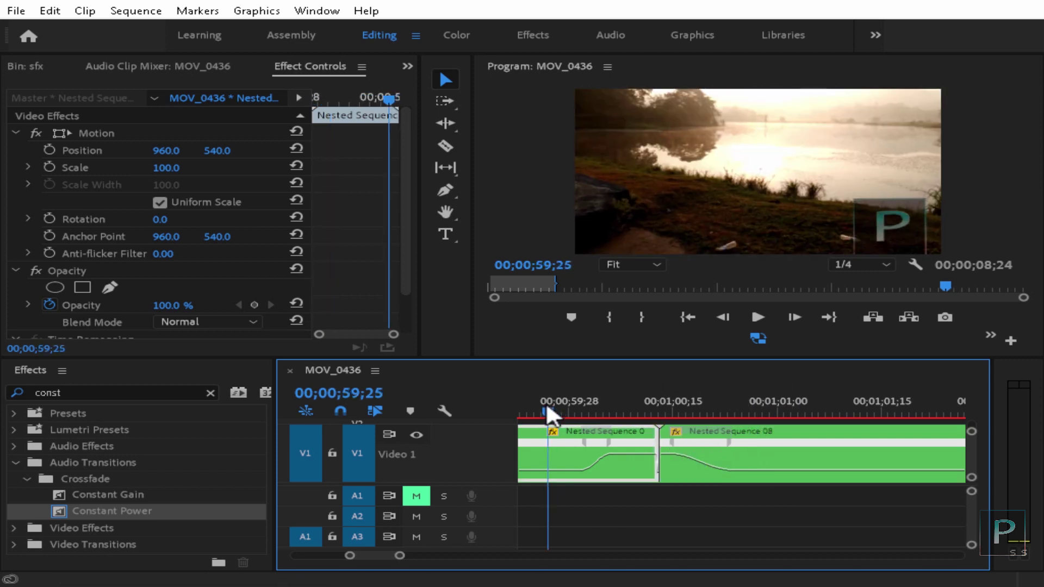
{"action": "left_click", "coordinate": [664, 510]}
{"action": "key", "text": "space"}
{"action": "left_click", "coordinate": [786, 413]}
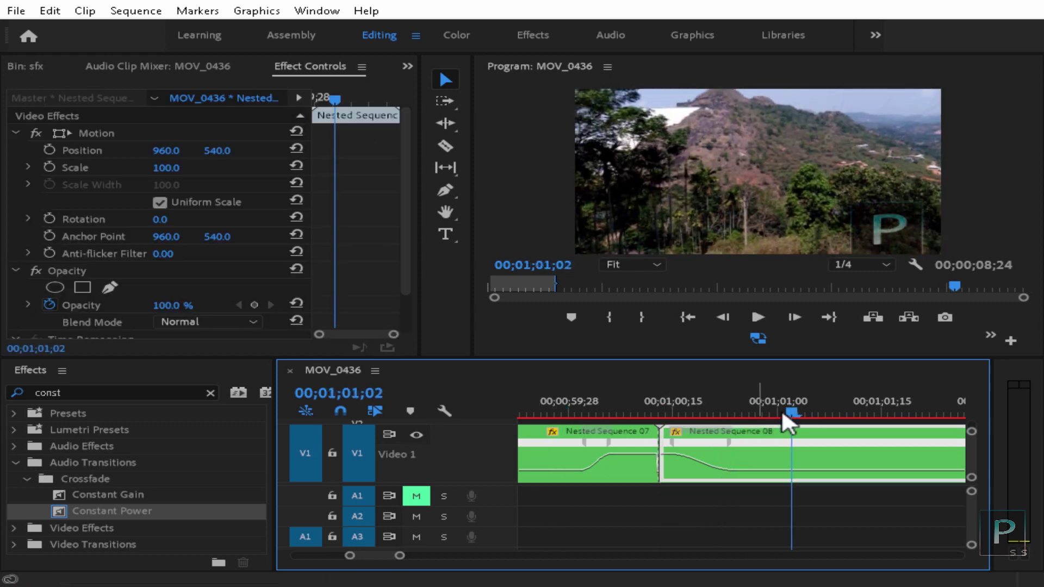
{"action": "left_click", "coordinate": [565, 414]}
{"action": "key", "text": "space"}
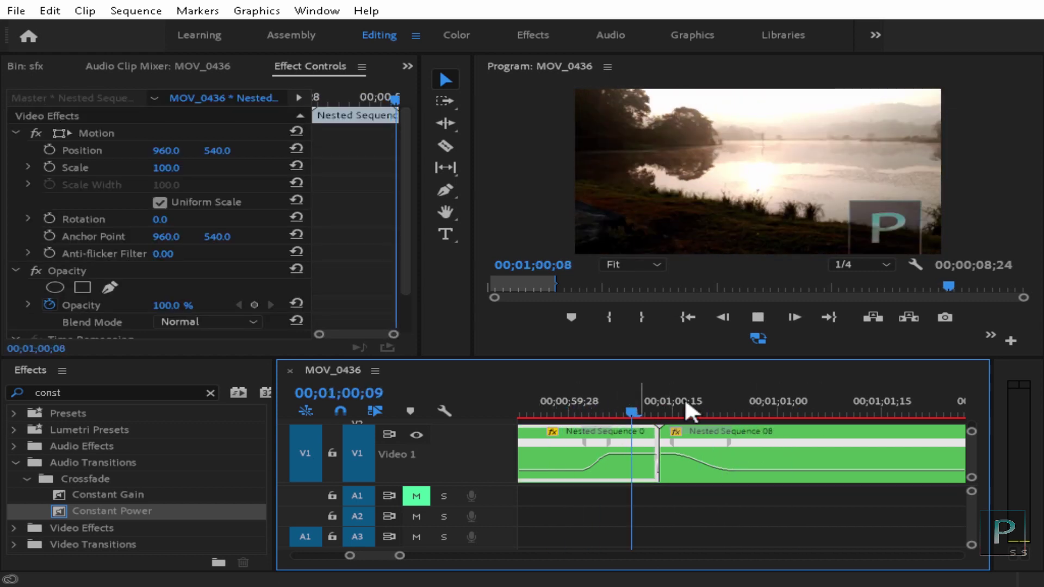
{"action": "key", "text": "space"}
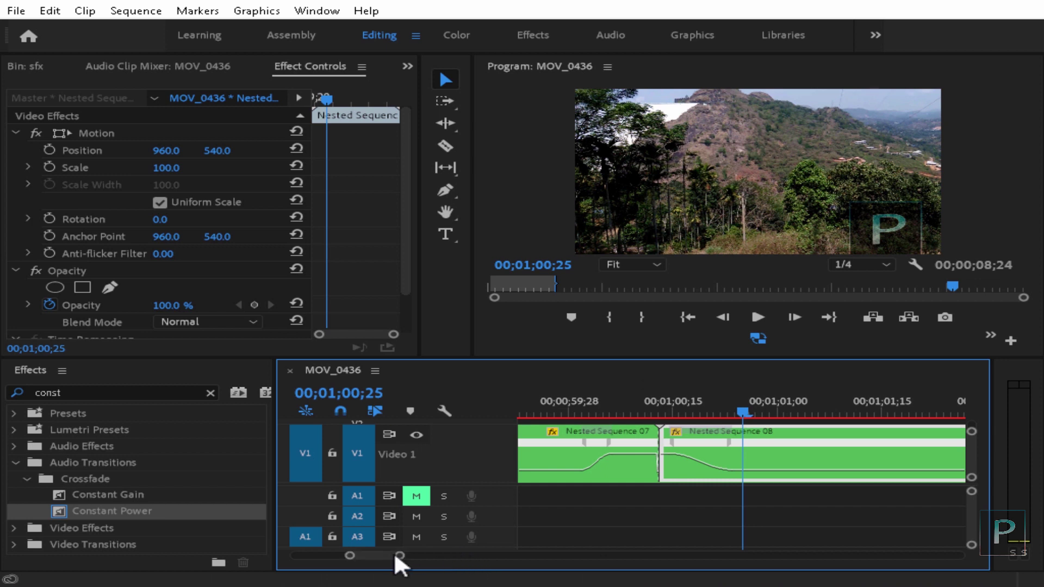
Add Pen speed keyframes near the end of Nested Sequence 08 and the start of Nested Sequence 09.
{"action": "left_click_drag", "start_coordinate": [402, 563], "coordinate": [504, 556]}
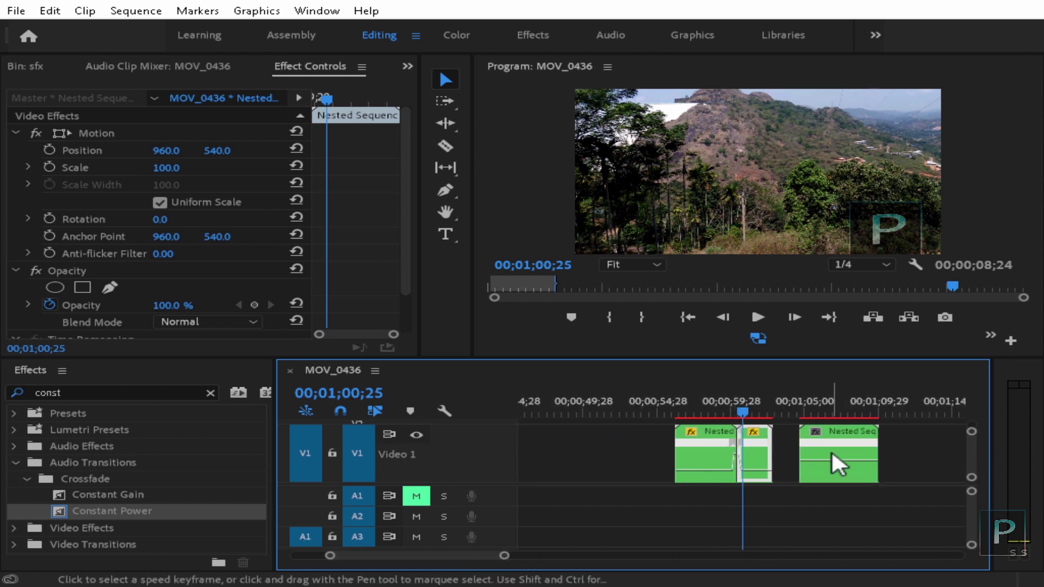
{"action": "right_click", "coordinate": [787, 453]}
{"action": "left_click", "coordinate": [848, 468]}
{"action": "key", "text": "Down"}
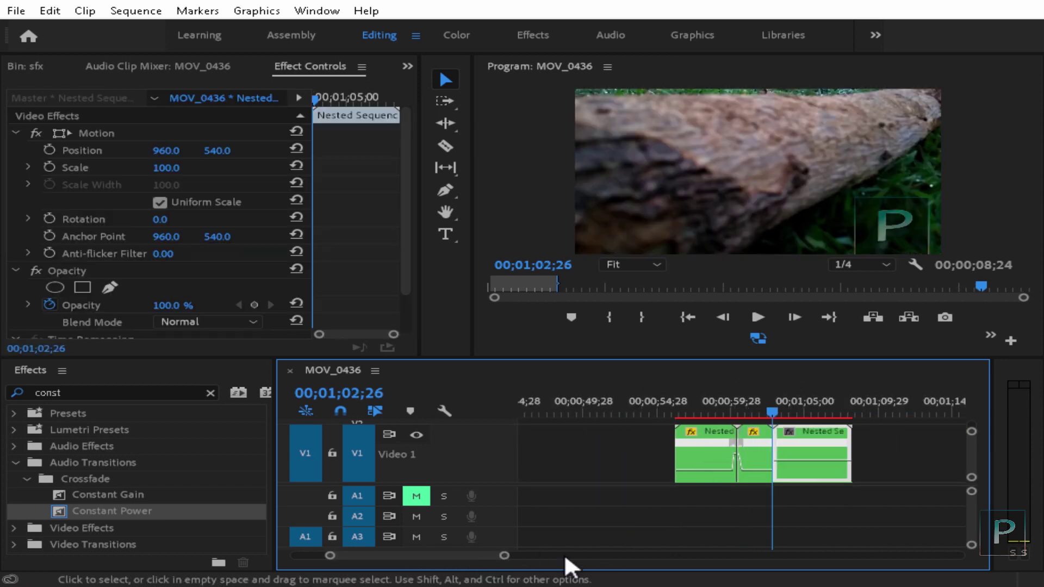
{"action": "left_click_drag", "start_coordinate": [504, 557], "coordinate": [430, 555]}
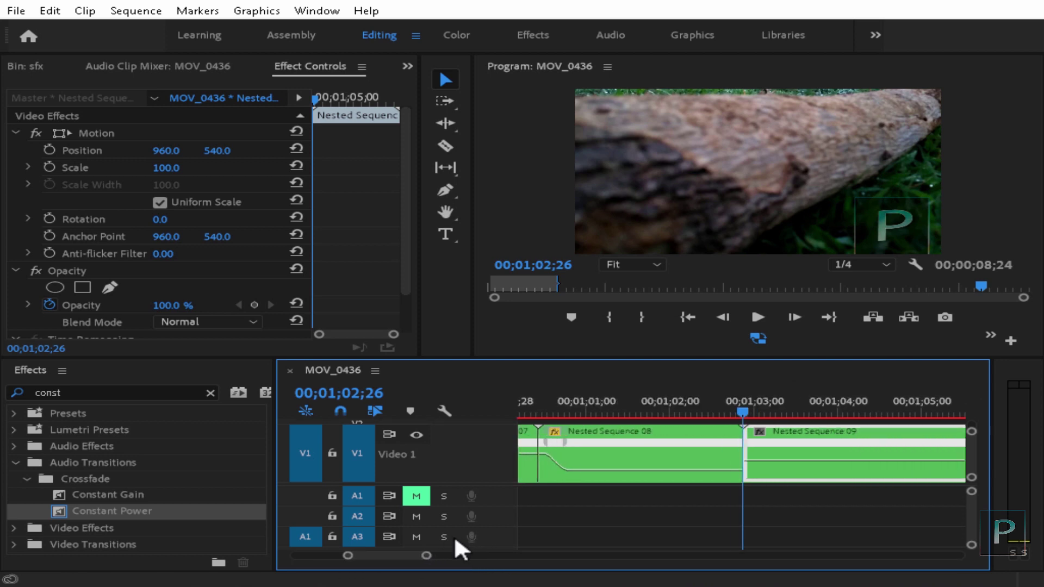
{"action": "key", "text": "p"}
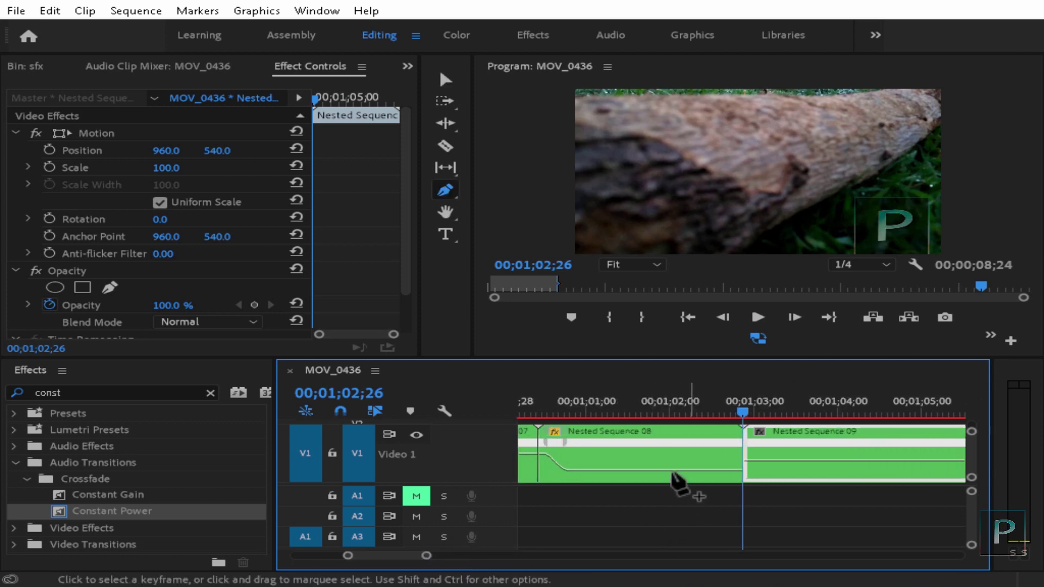
{"action": "left_click", "coordinate": [669, 469]}
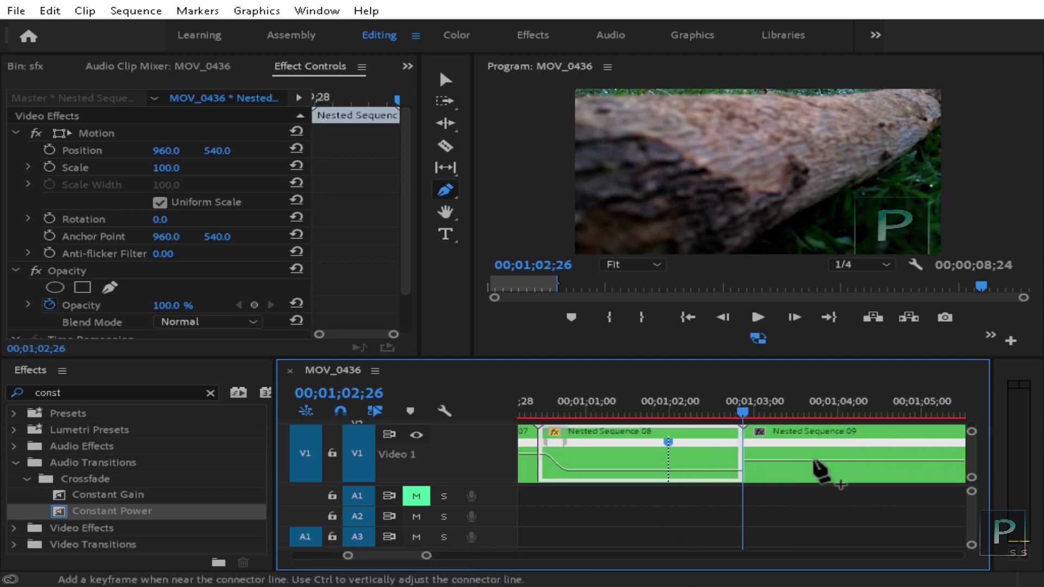
{"action": "left_click", "coordinate": [833, 462]}
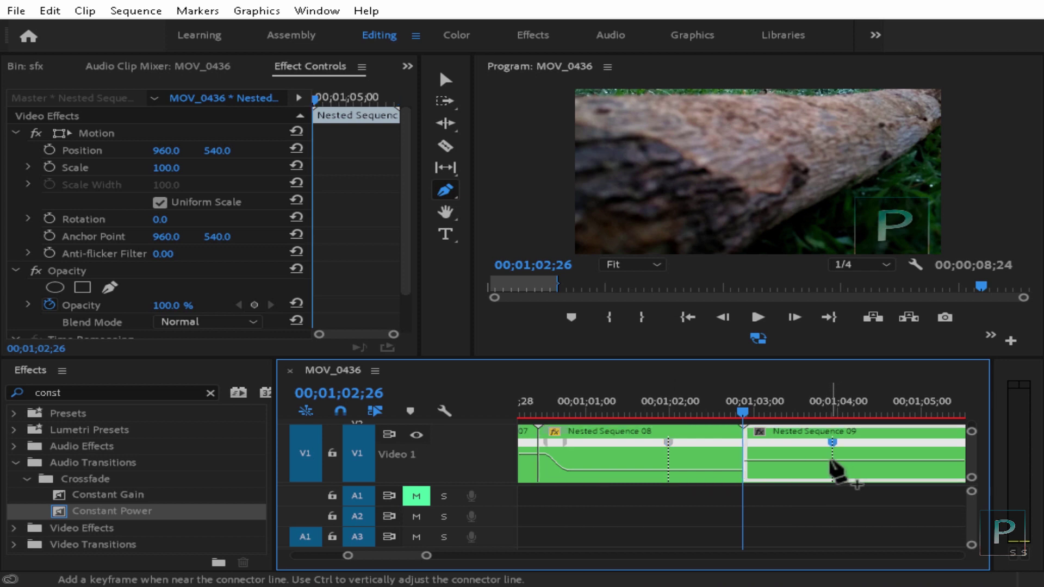
{"action": "key", "text": "v"}
Raise both clips' speed around the cut to about 550% and spread the keyframes into gradual ramps.
{"action": "left_click_drag", "start_coordinate": [717, 472], "coordinate": [669, 464]}
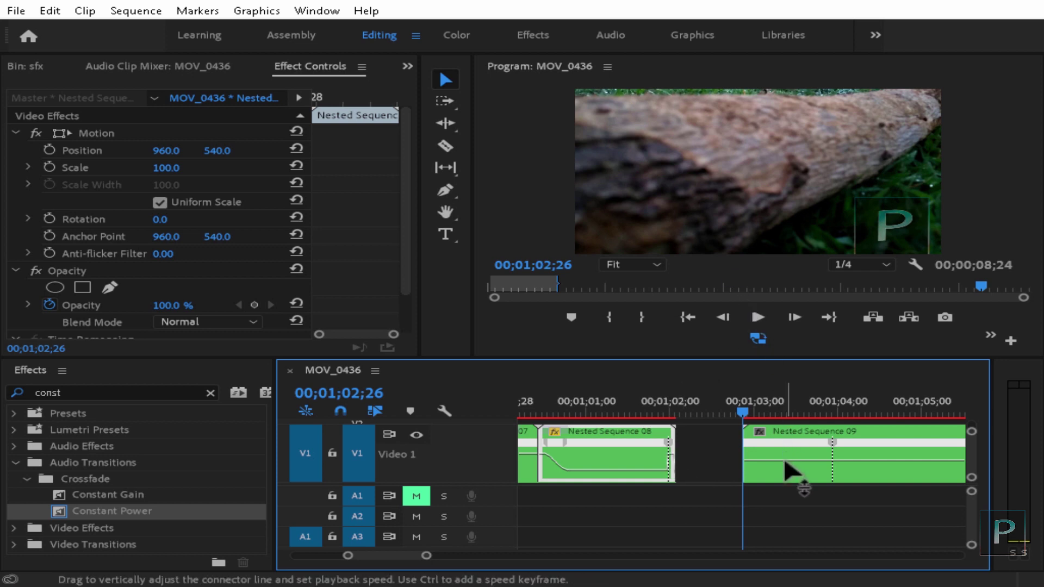
{"action": "mouse_move", "coordinate": [792, 470]}
{"action": "left_mouse_down"}
{"action": "mouse_move", "coordinate": [753, 467]}
{"action": "mouse_move", "coordinate": [777, 457]}
{"action": "left_mouse_up"}
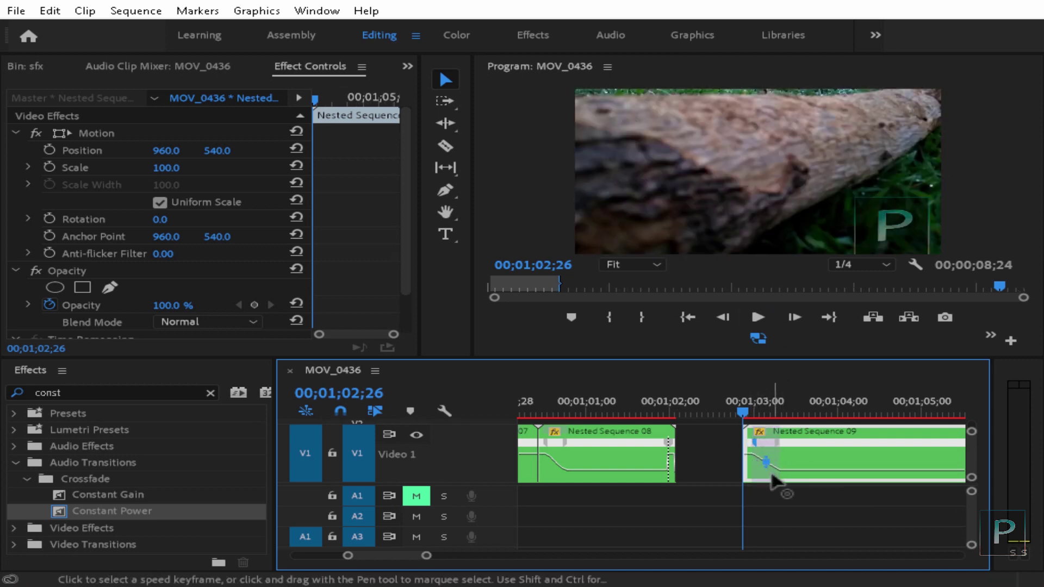
{"action": "left_click", "coordinate": [764, 463]}
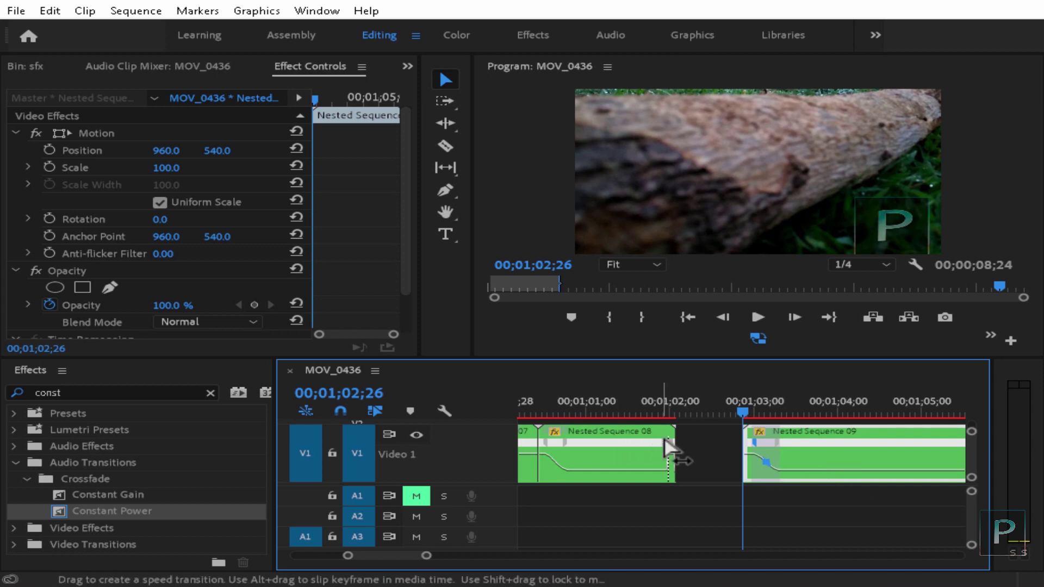
{"action": "mouse_move", "coordinate": [668, 441]}
{"action": "left_mouse_down"}
{"action": "mouse_move", "coordinate": [638, 445]}
{"action": "mouse_move", "coordinate": [692, 451]}
{"action": "mouse_move", "coordinate": [669, 454]}
{"action": "left_mouse_up"}
{"action": "key", "text": "="}
{"action": "left_click", "coordinate": [715, 451]}
{"action": "left_click", "coordinate": [660, 449]}
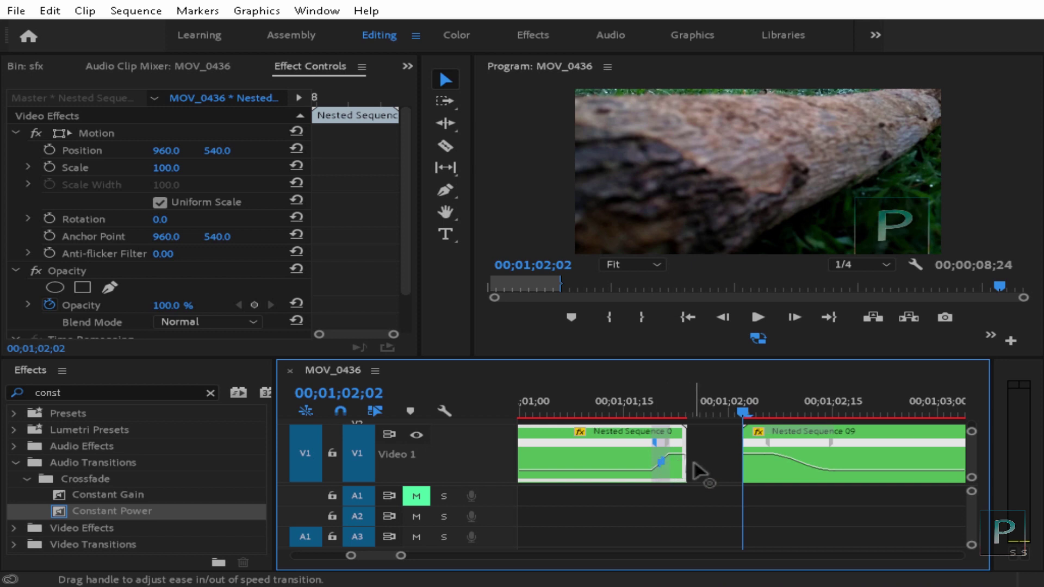
Delete the gap between clips 08 and 09 and scrub back before the cut.
{"action": "left_click", "coordinate": [723, 459]}
{"action": "key", "text": "Delete"}
{"action": "left_click_drag", "start_coordinate": [688, 403], "coordinate": [634, 408]}
Zoom out, play through all the speed ramps, then park at 00;00;58;21 with the Audio Clip Mixer showing.
{"action": "key", "text": "space"}
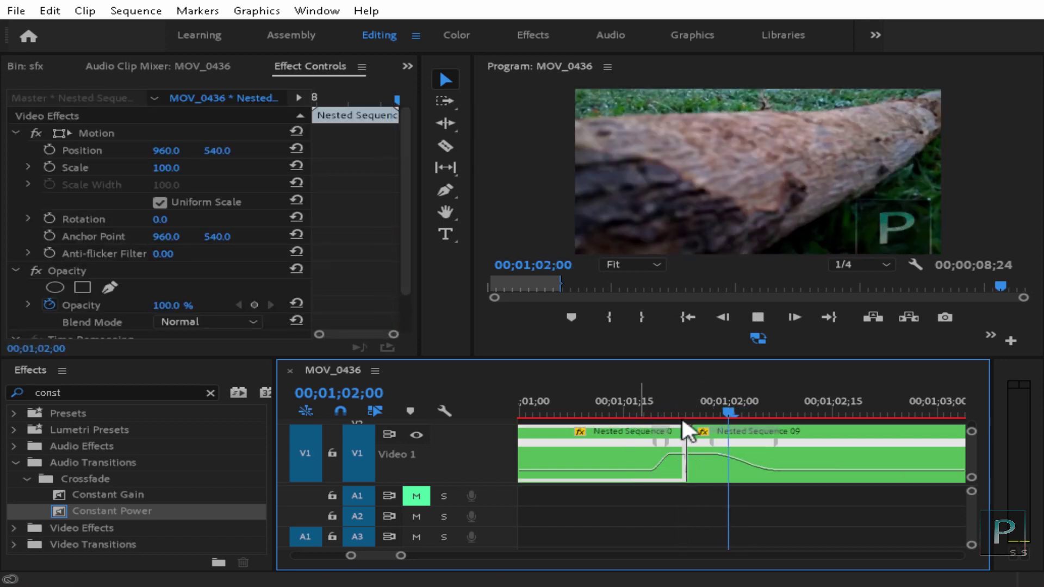
{"action": "key", "text": "space"}
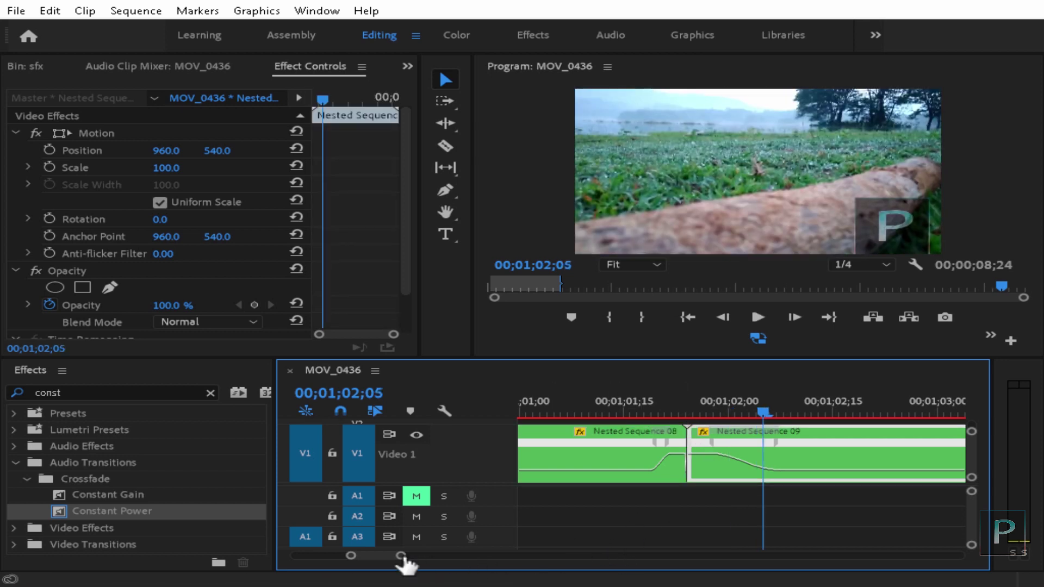
{"action": "left_click_drag", "start_coordinate": [402, 555], "coordinate": [542, 555]}
{"action": "left_click", "coordinate": [735, 416]}
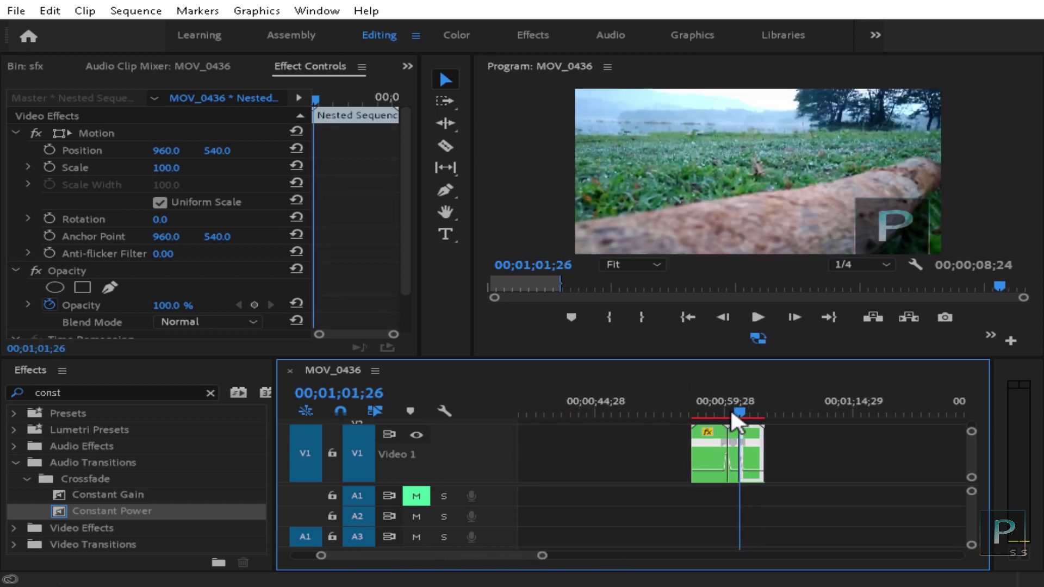
{"action": "left_click", "coordinate": [713, 414]}
{"action": "key", "text": "space"}
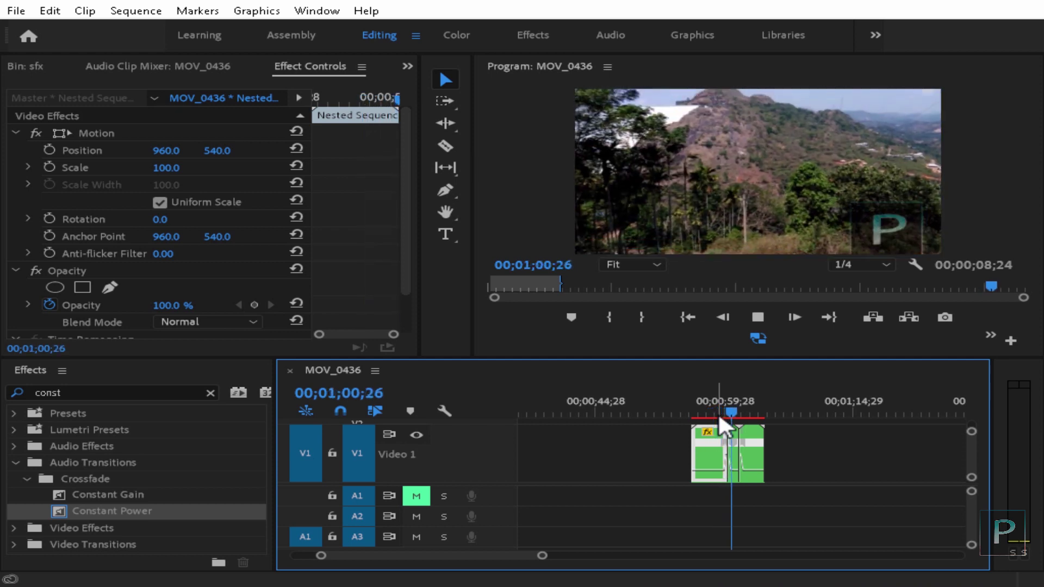
{"action": "key", "text": "space"}
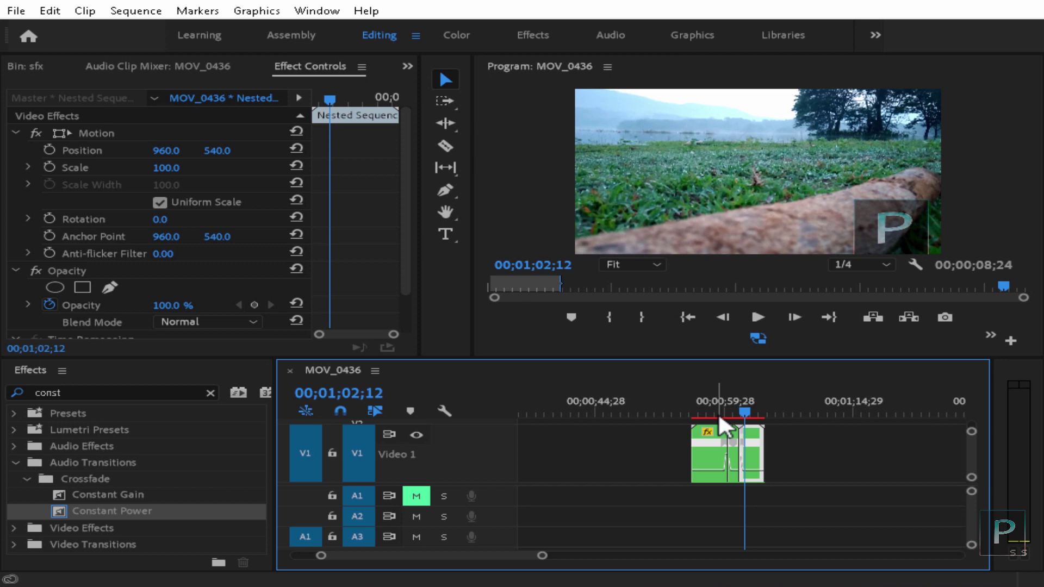
{"action": "left_click_drag", "start_coordinate": [746, 411], "coordinate": [718, 406]}
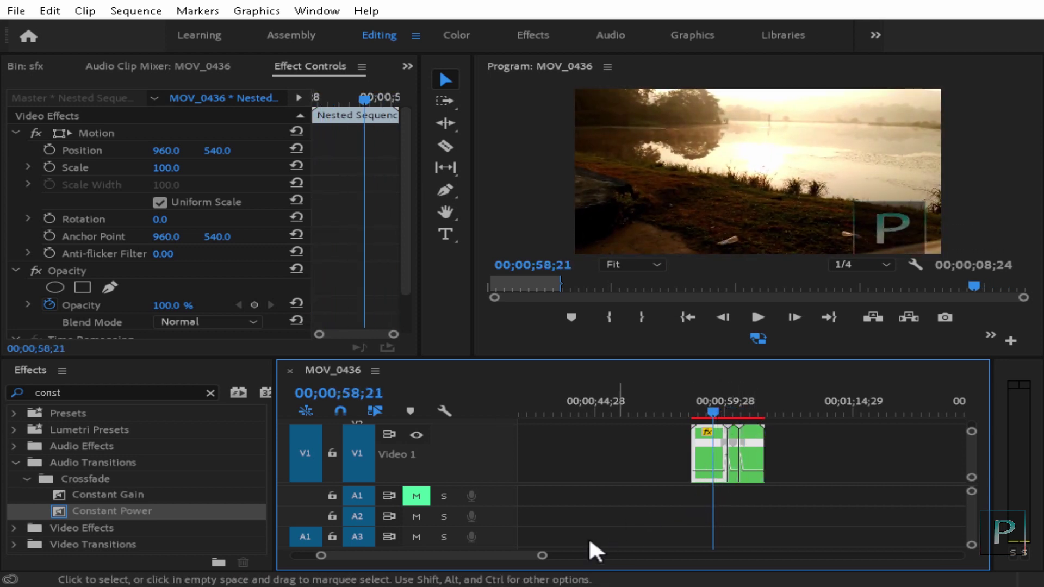
{"action": "left_click", "coordinate": [194, 66]}
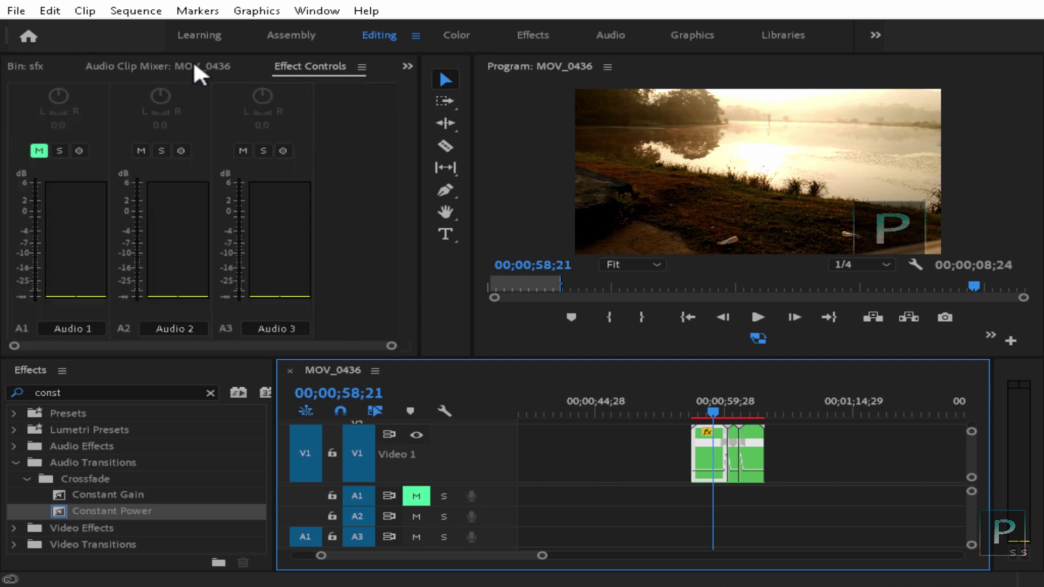
Load '3. Long whoosh' from the sfx bin into the Source monitor and preview it.
{"action": "left_click", "coordinate": [43, 64]}
{"action": "double_click", "coordinate": [113, 154]}
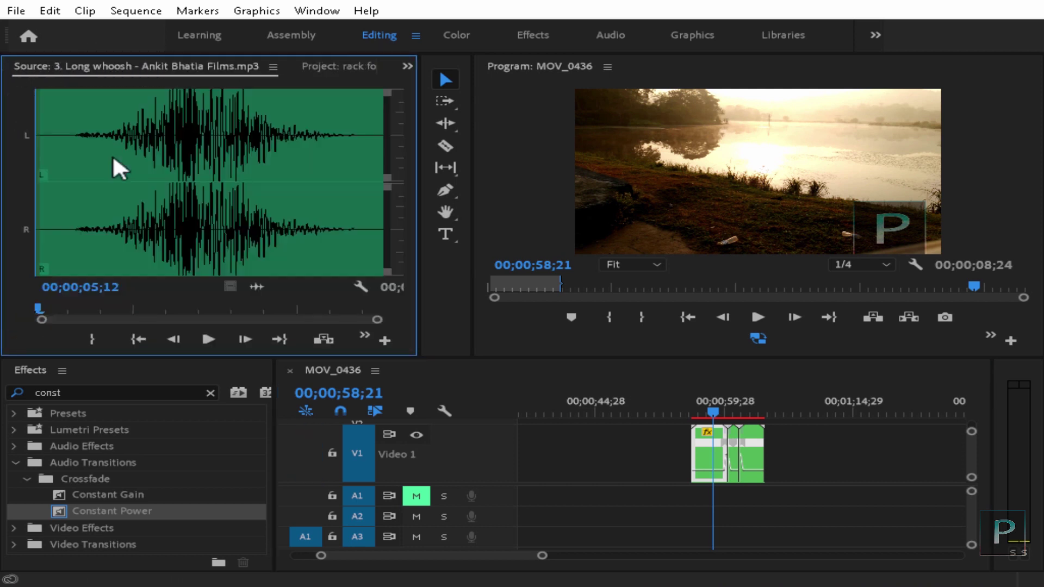
{"action": "left_click", "coordinate": [202, 338]}
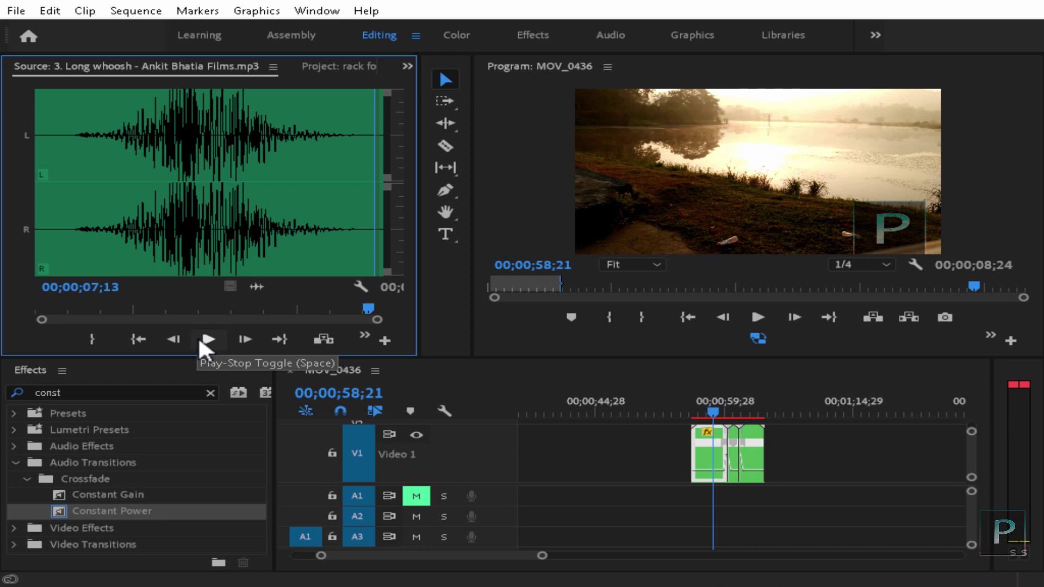
{"action": "left_click_drag", "start_coordinate": [201, 179], "coordinate": [281, 242]}
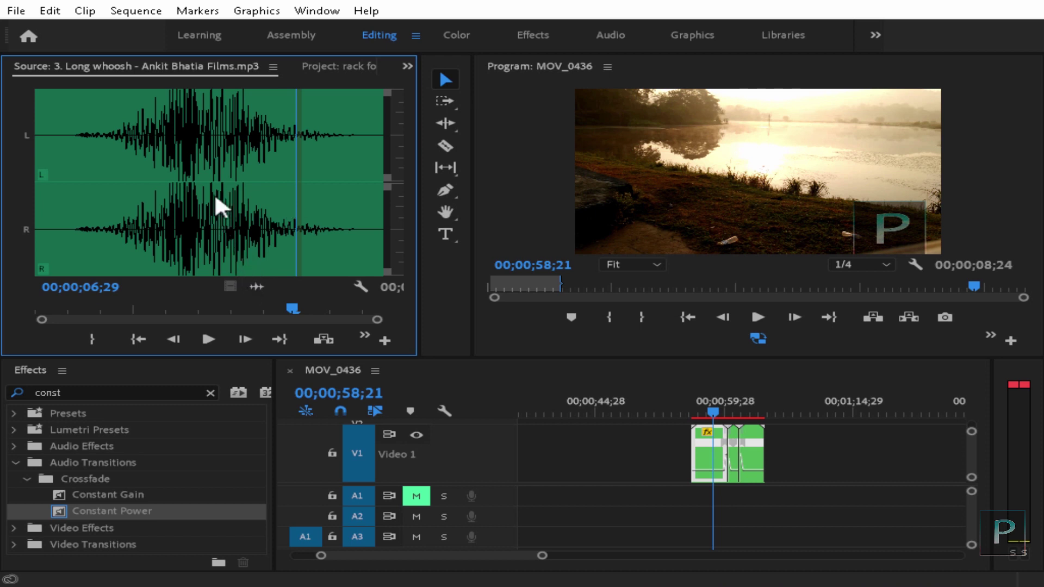
Set the source playhead to 00;00;07;06 and place the whoosh audio on track A1.
{"action": "left_click", "coordinate": [270, 196]}
{"action": "left_click", "coordinate": [331, 206]}
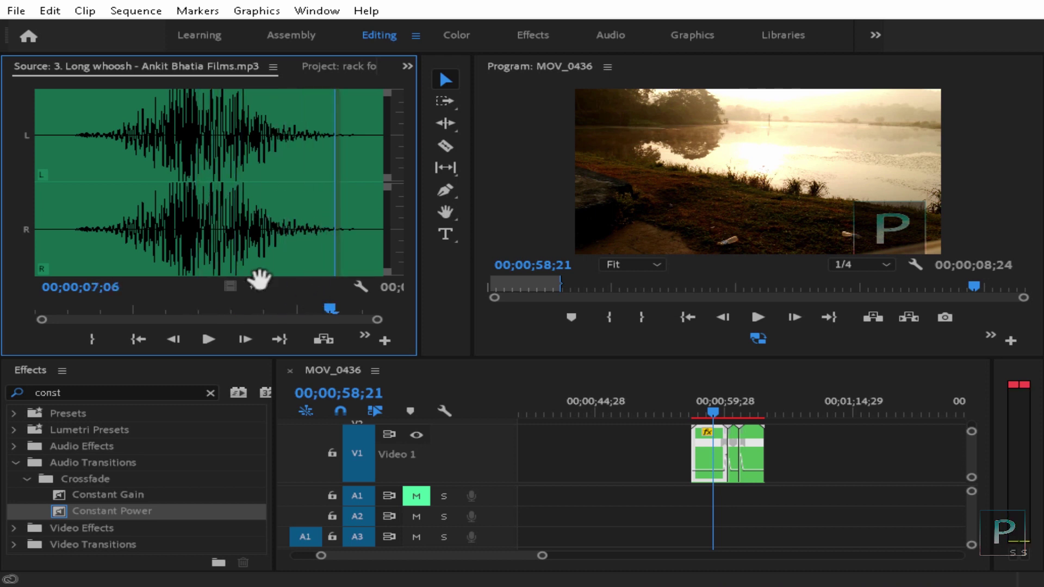
{"action": "left_click_drag", "start_coordinate": [258, 280], "coordinate": [723, 511]}
Slow the A1 whoosh clip to 50% speed, giving it a duration of 00;00;04;03.
{"action": "key", "text": "equal"}
{"action": "key", "text": "space"}
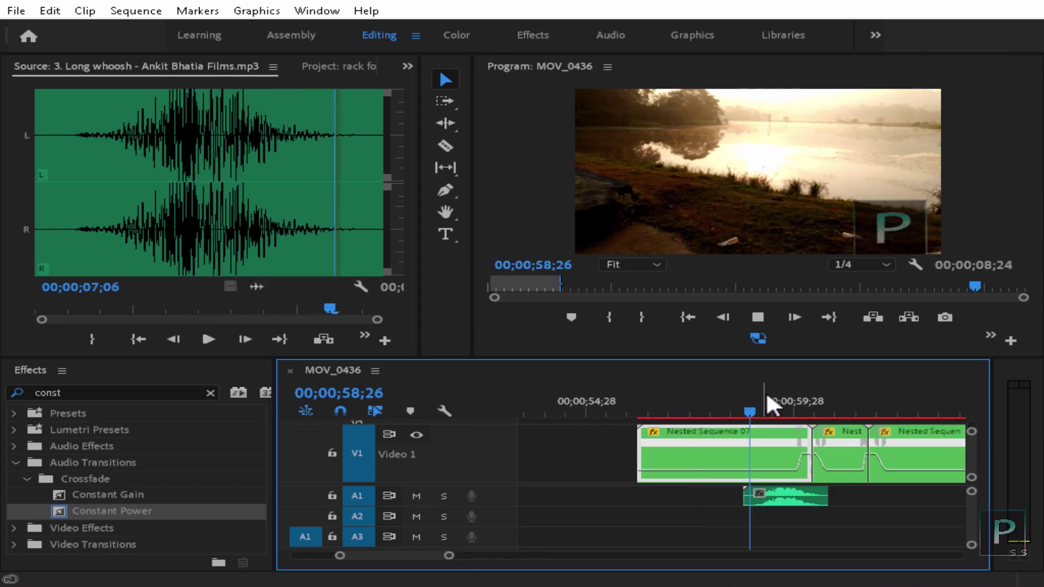
{"action": "left_click", "coordinate": [855, 460]}
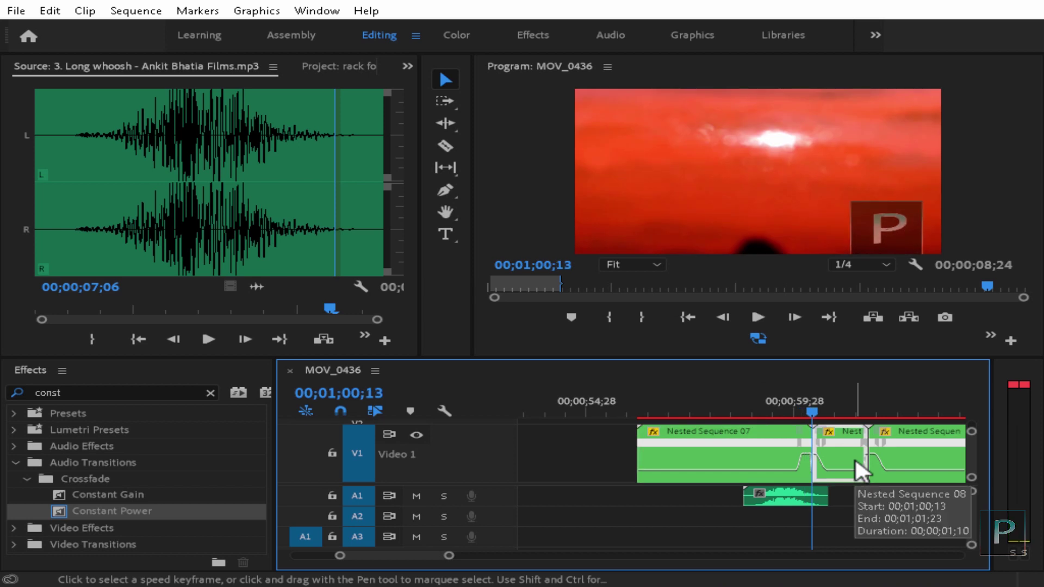
{"action": "left_click", "coordinate": [773, 500]}
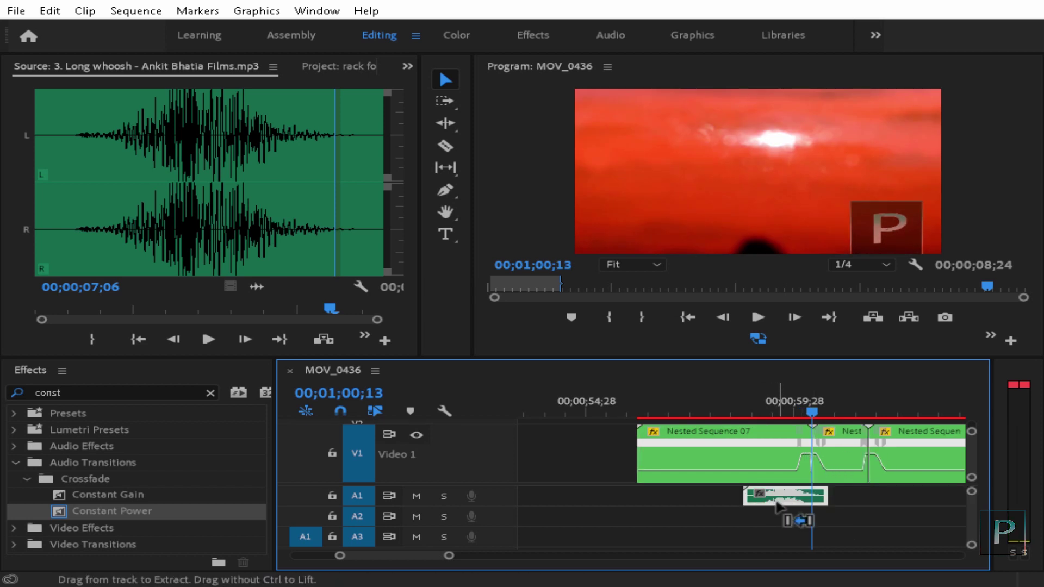
{"action": "key", "text": "ctrl+r"}
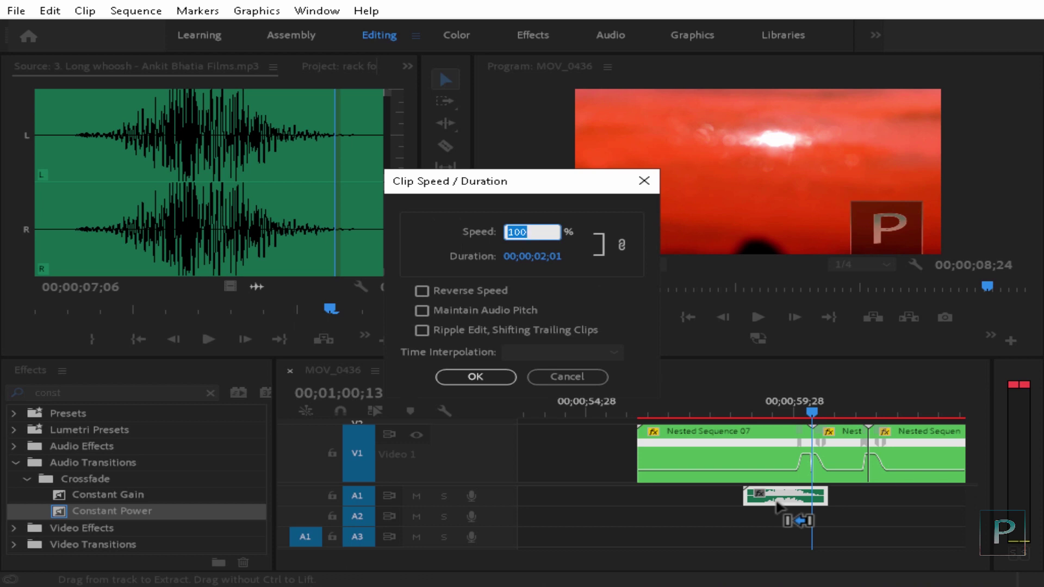
{"action": "type", "text": "50"}
{"action": "key", "text": "Return"}
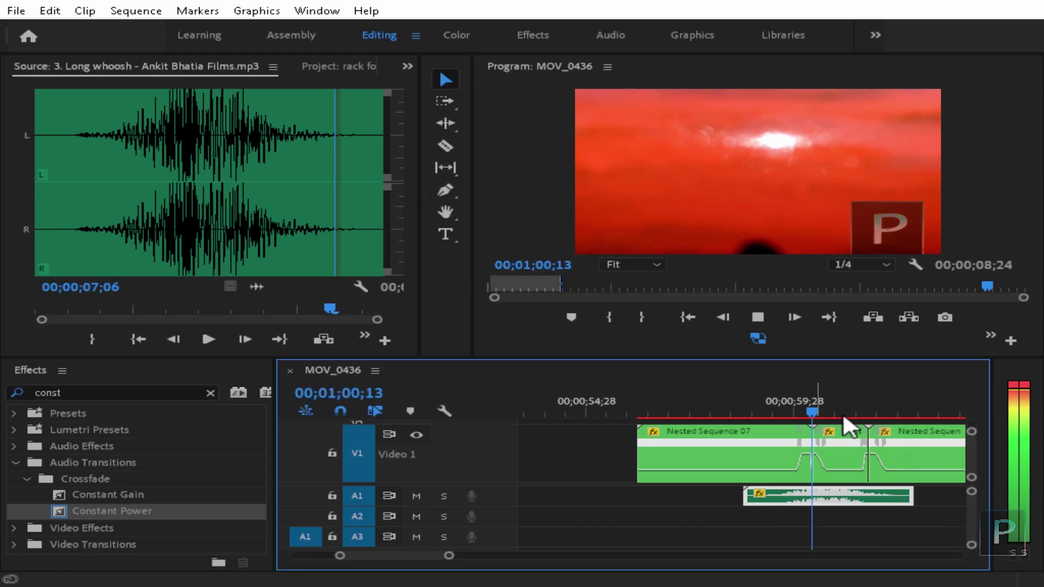
Replay from 00;00;59;05, then add a whoosh copy on A2 with its start trimmed later.
{"action": "left_click_drag", "start_coordinate": [837, 418], "coordinate": [762, 418]}
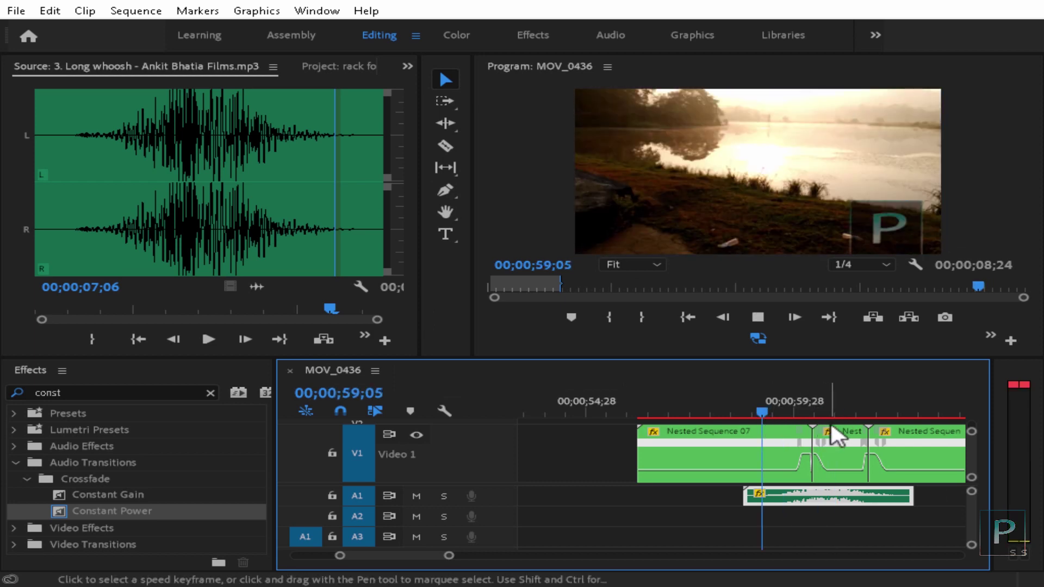
{"action": "key", "text": "space"}
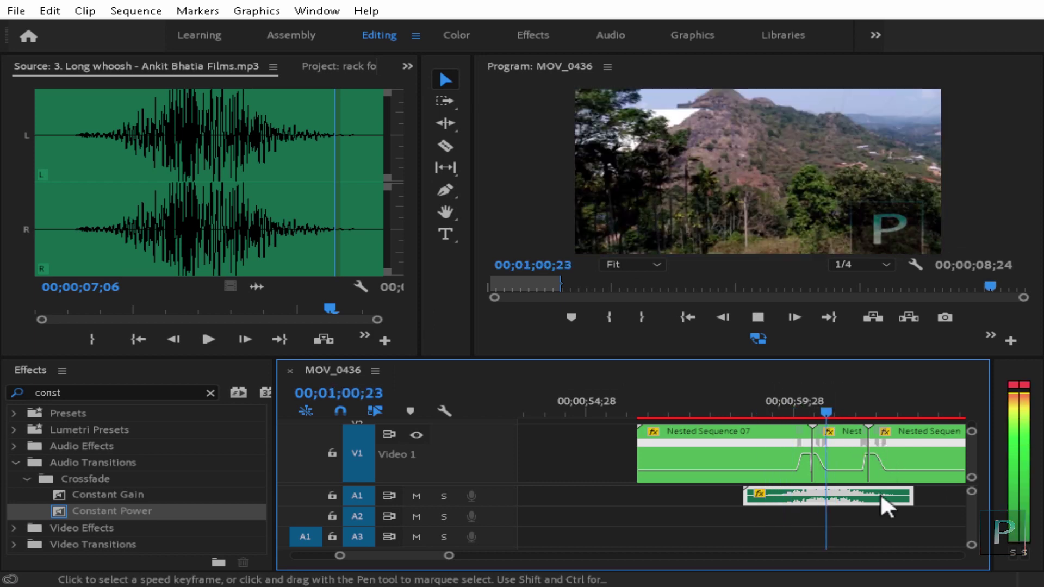
{"action": "left_click_drag", "start_coordinate": [880, 493], "coordinate": [876, 521]}
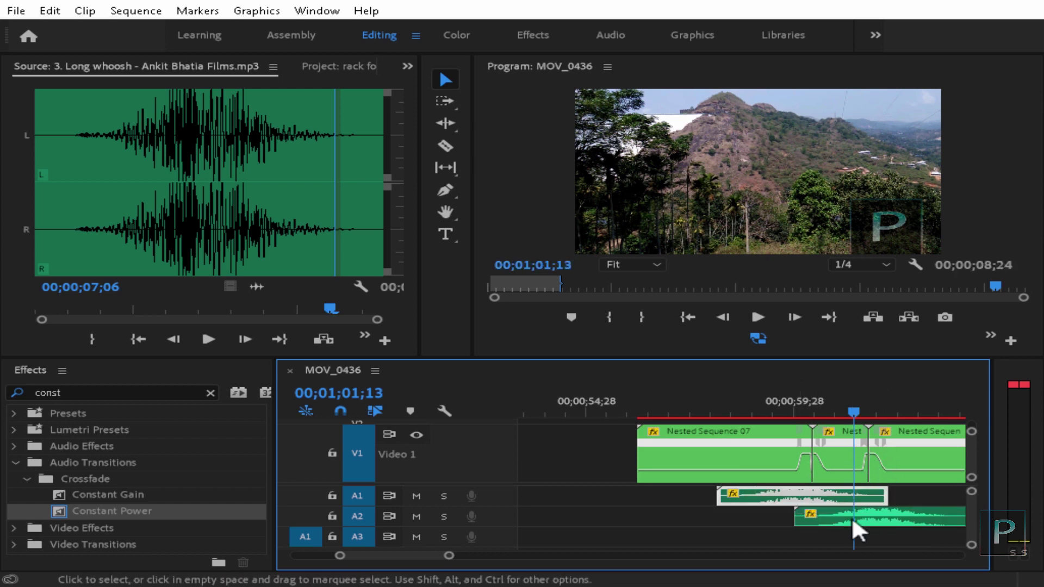
{"action": "left_click_drag", "start_coordinate": [798, 517], "coordinate": [815, 517]}
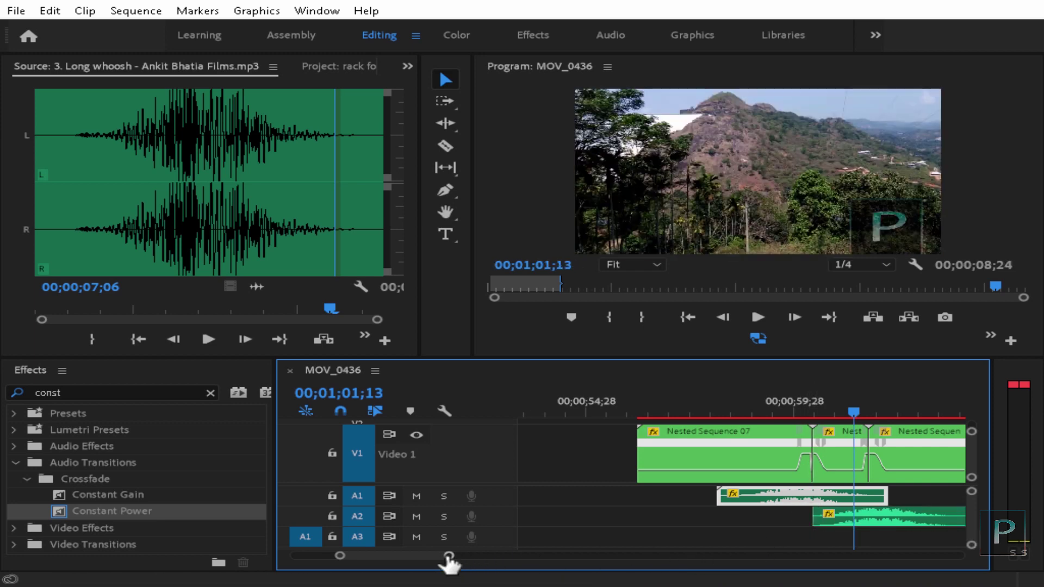
Trim the end of the A2 whoosh and both ends of the A1 whoosh.
{"action": "left_click_drag", "start_coordinate": [449, 555], "coordinate": [475, 555]}
{"action": "left_click_drag", "start_coordinate": [808, 516], "coordinate": [742, 496]}
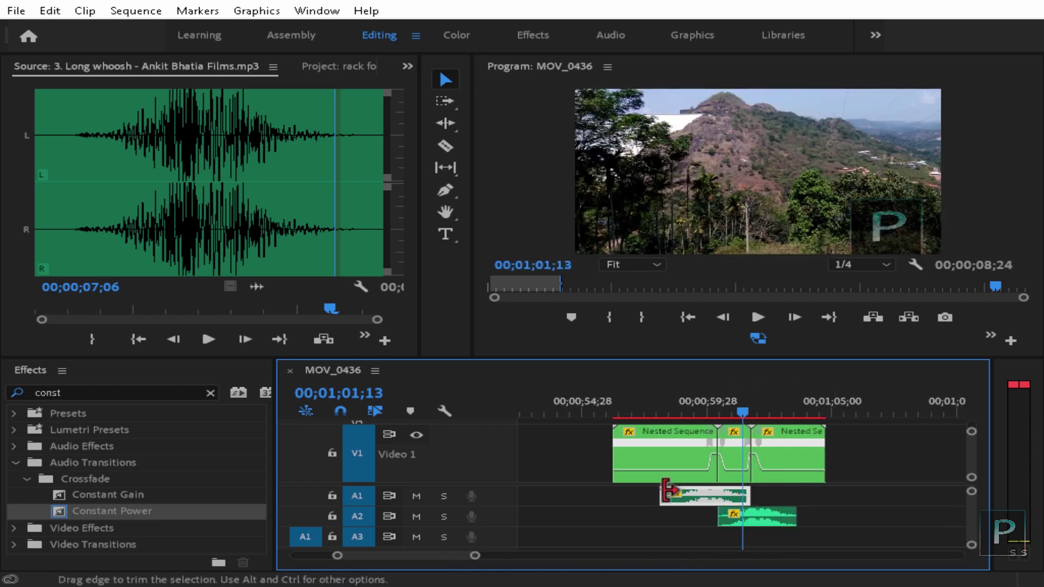
{"action": "left_click_drag", "start_coordinate": [661, 495], "coordinate": [668, 495]}
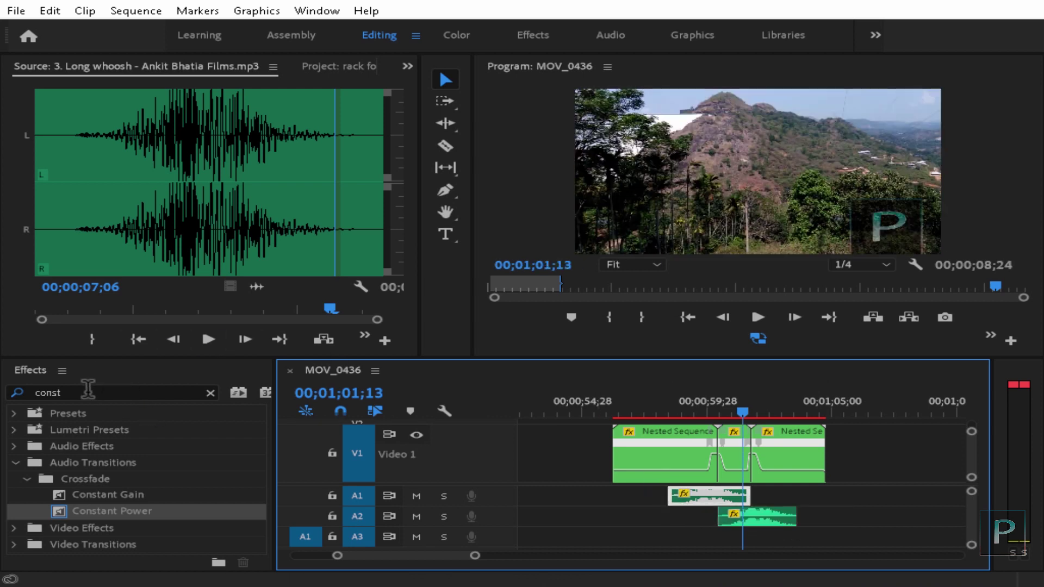
Add Constant Power crossfades to the start and end of both whoosh clips.
{"action": "left_click", "coordinate": [11, 392]}
{"action": "type", "text": "consta"}
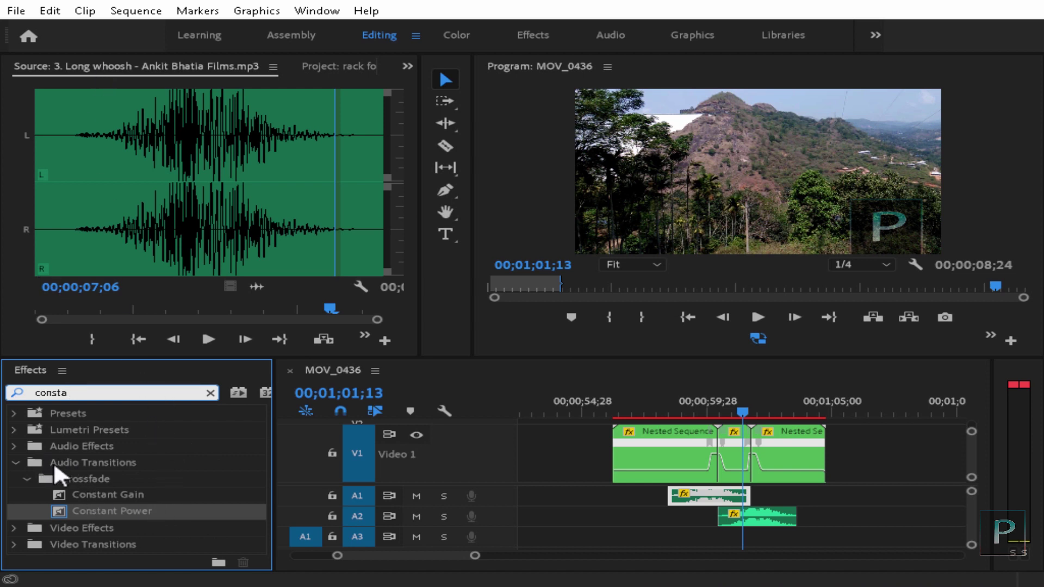
{"action": "left_click_drag", "start_coordinate": [80, 517], "coordinate": [672, 497]}
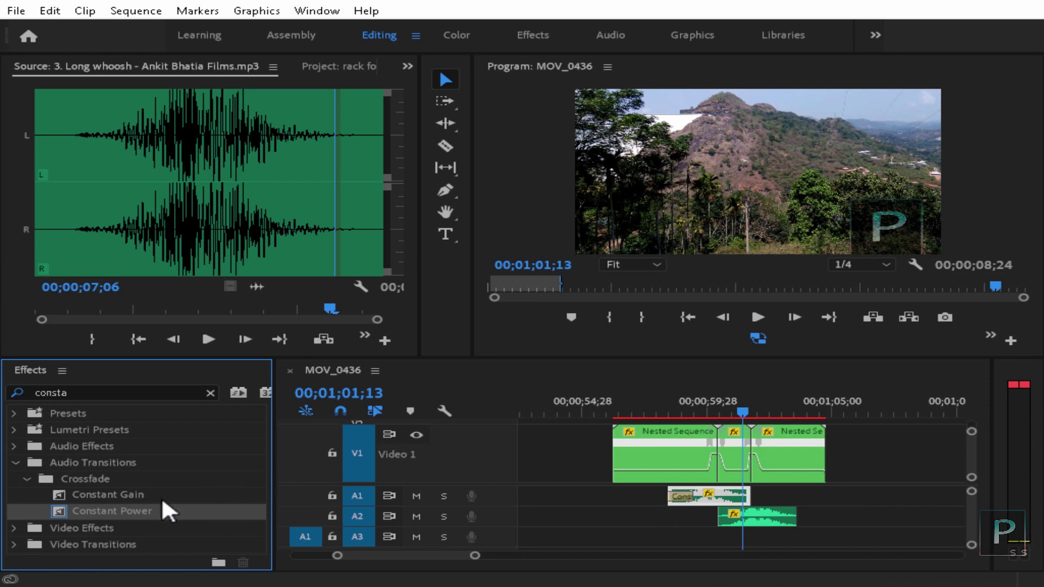
{"action": "left_click_drag", "start_coordinate": [163, 510], "coordinate": [740, 496]}
{"action": "left_click_drag", "start_coordinate": [571, 531], "coordinate": [730, 509]}
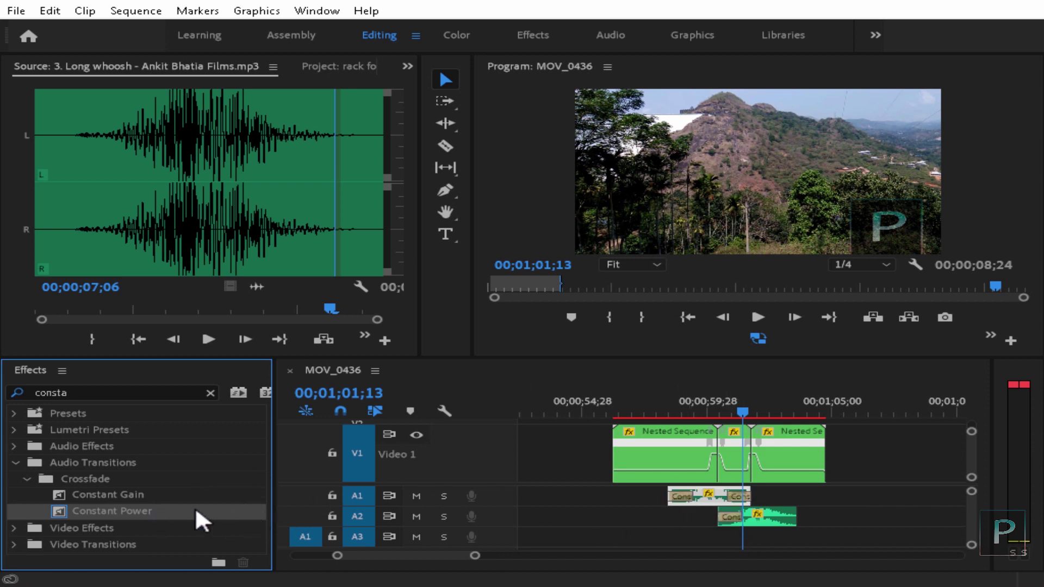
{"action": "left_click_drag", "start_coordinate": [197, 511], "coordinate": [788, 519]}
Rewind the playhead before the whoosh transitions to review them, then save the project.
{"action": "left_click_drag", "start_coordinate": [741, 412], "coordinate": [658, 412]}
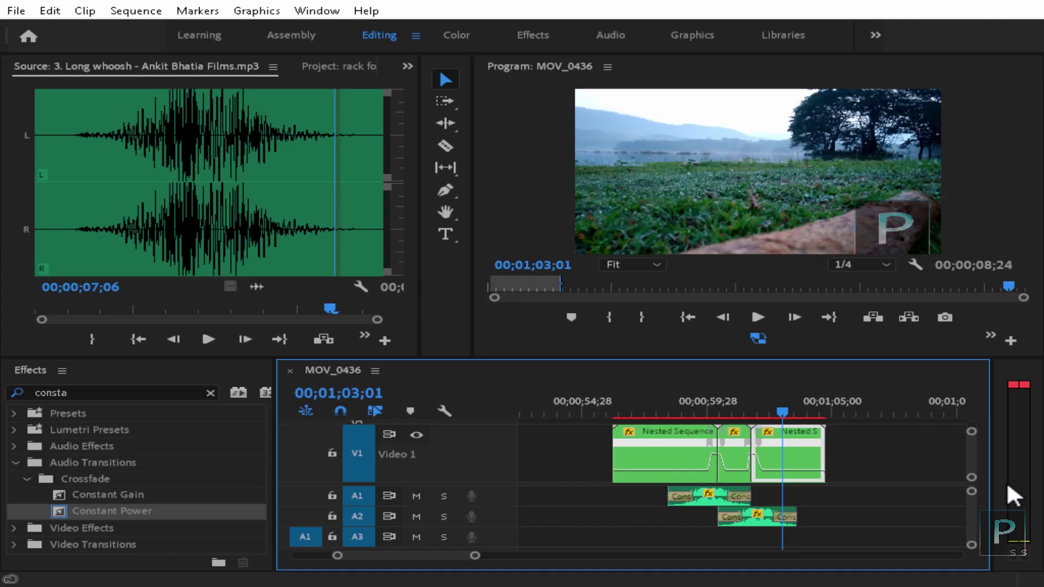
{"action": "key", "text": "ctrl+s"}
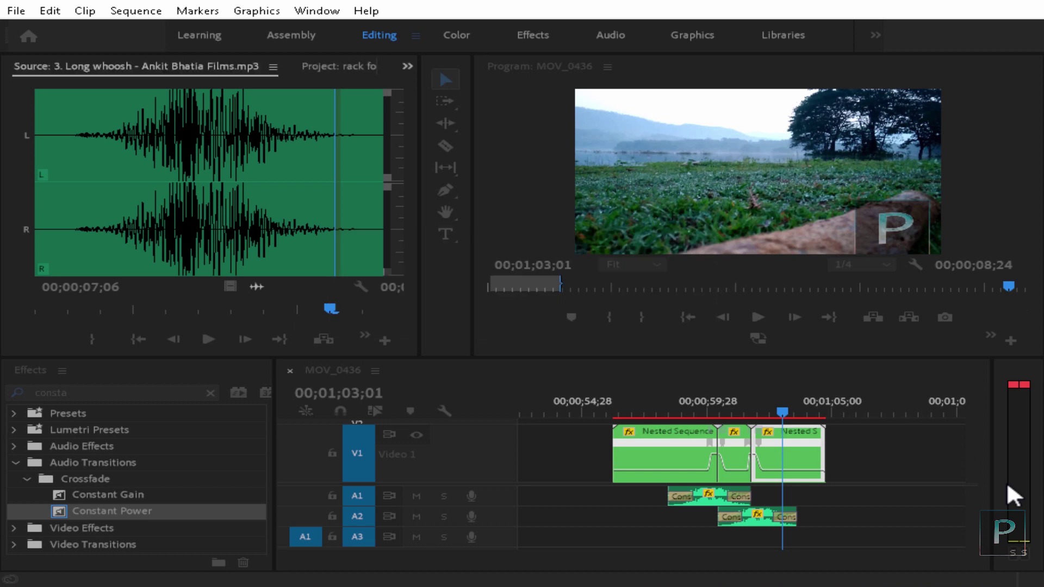